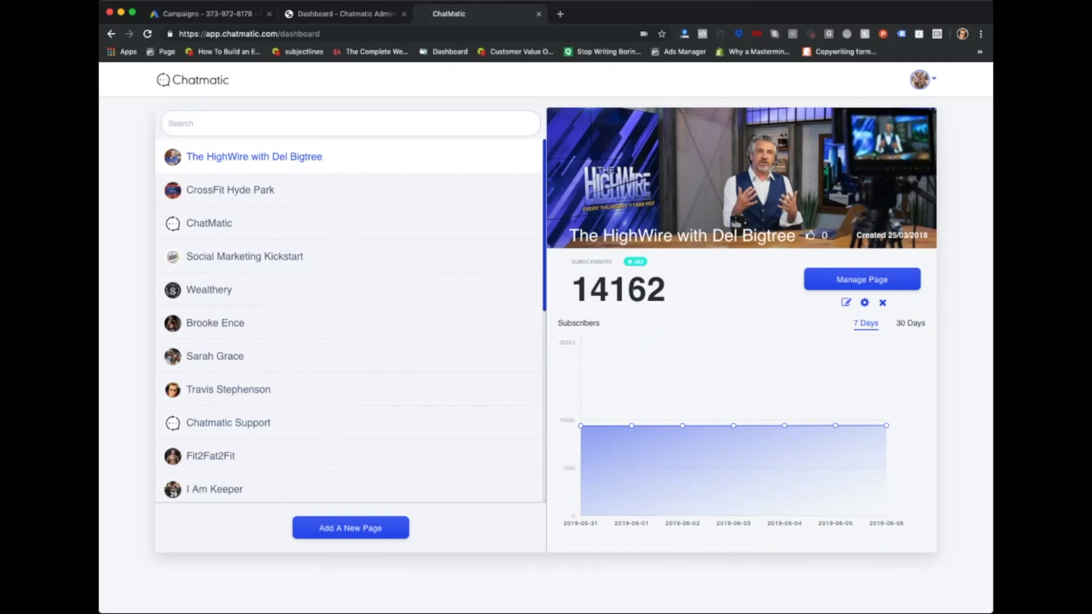
View the subscriber overviews of the Wealthery and Vivify Plastic Surgery pages
left_click(272, 305)
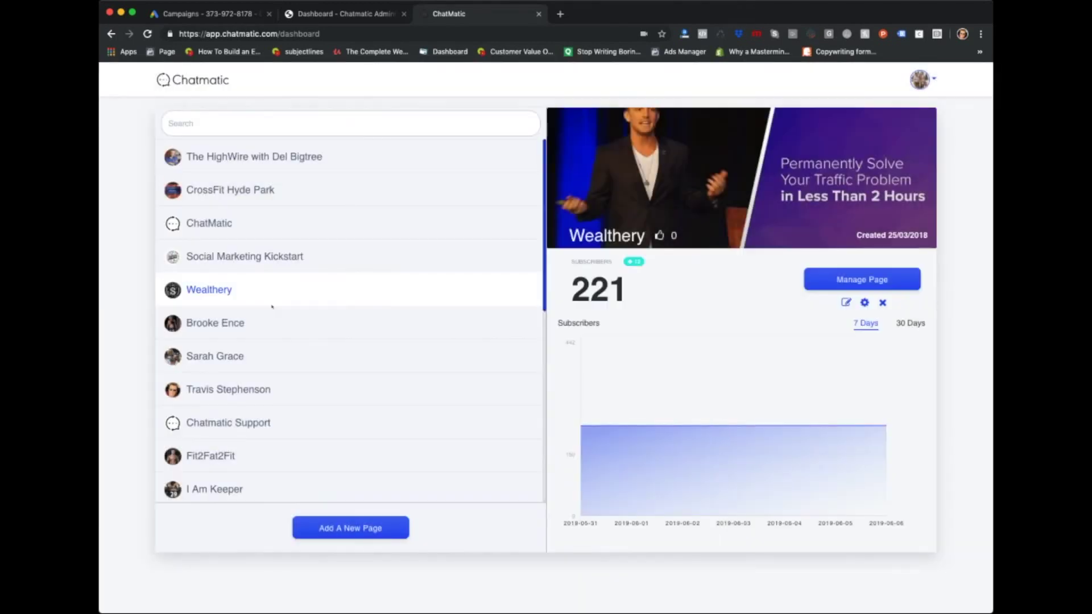
scroll(275, 307, "down", 10)
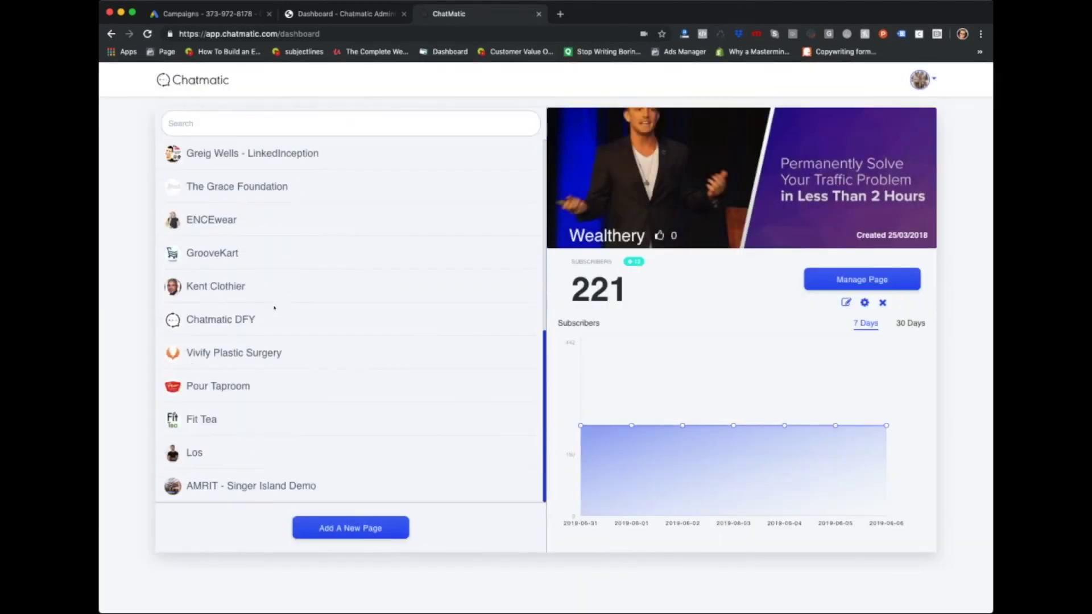
scroll(287, 304, "up", 10)
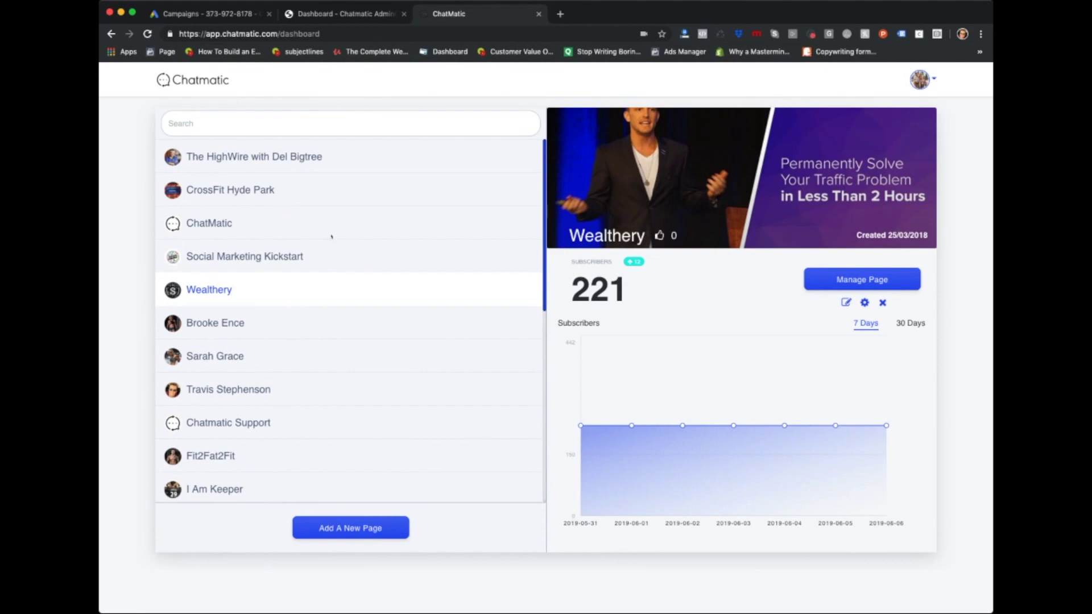
scroll(290, 256, "down", 10)
left_click(312, 350)
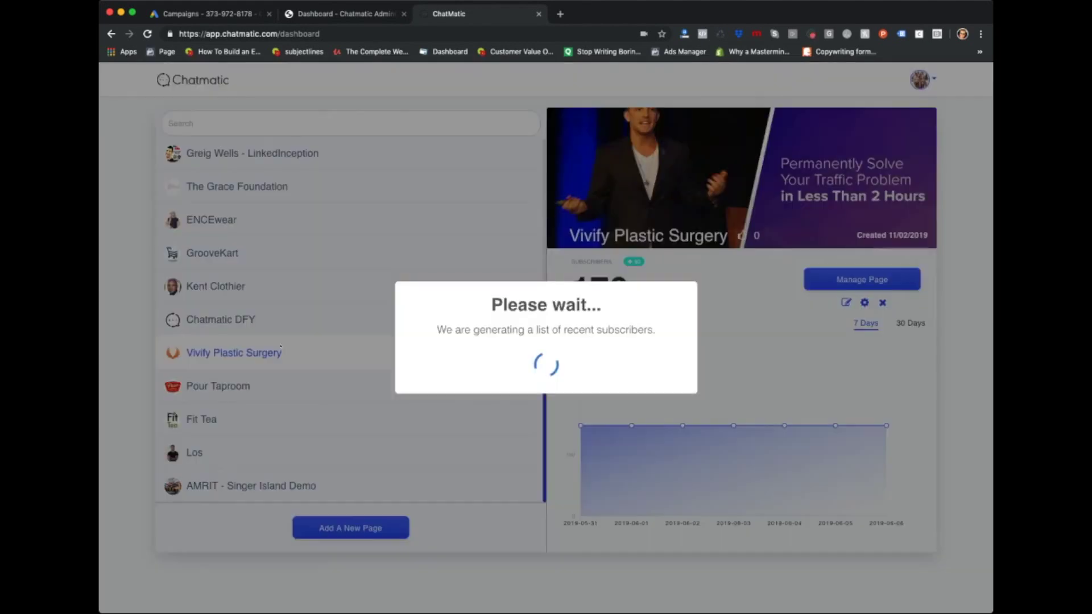
View the subscriber overviews of the listed pages from Chatmatic DFY up to The Grace Foundation
left_click(276, 320)
left_click(287, 287)
left_click(289, 254)
left_click(293, 219)
left_click(319, 187)
scroll(326, 260, "up", 3)
scroll(326, 259, "up", 2)
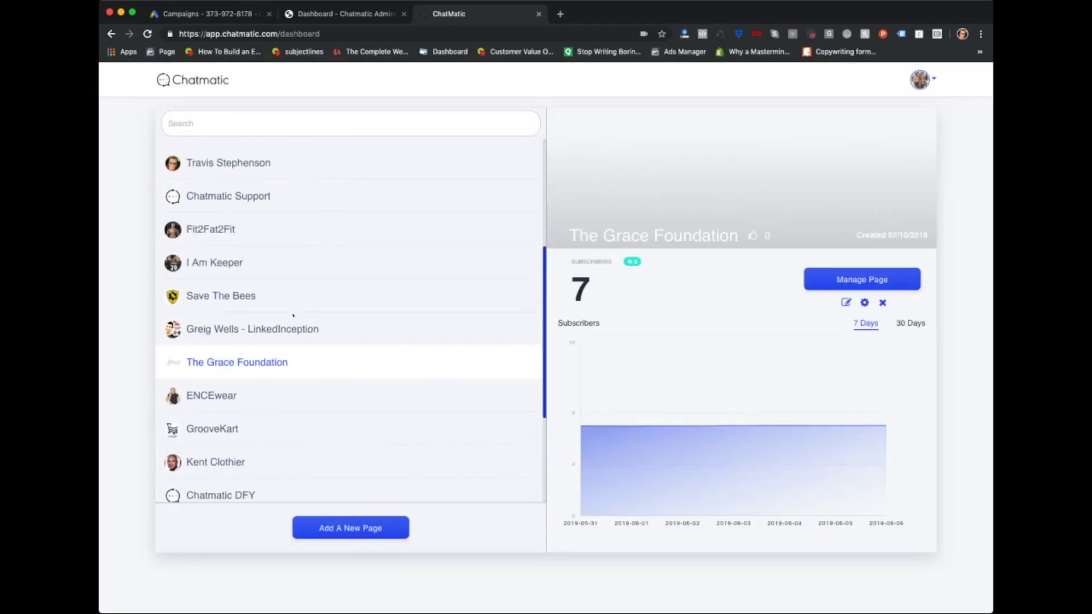
View the subscriber overviews of the LinkedInception, Save The Bees and I Am Keeper pages
left_click(295, 322)
left_click(297, 287)
left_click(296, 274)
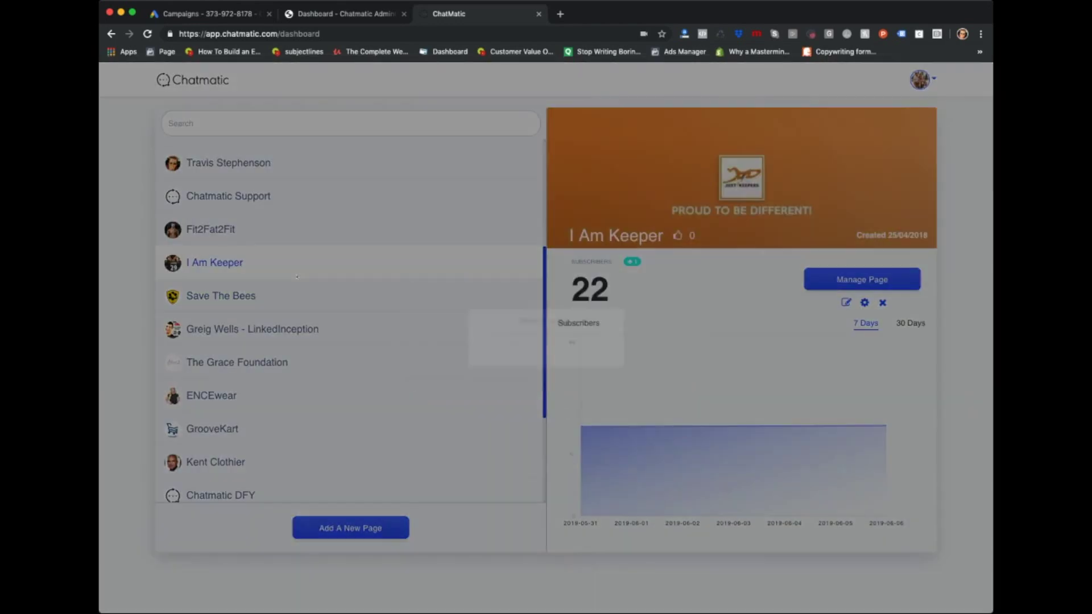
scroll(300, 275, "up", 1)
scroll(294, 215, "up", 4)
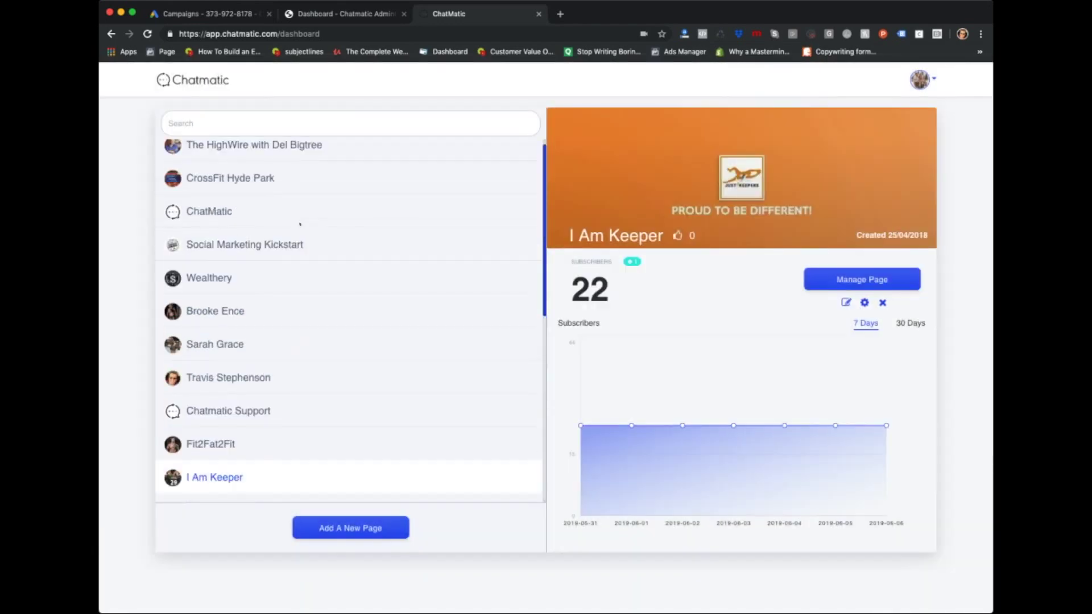
Open the ChatMatic page for management and check its subscriber count and posts area
left_click(258, 230)
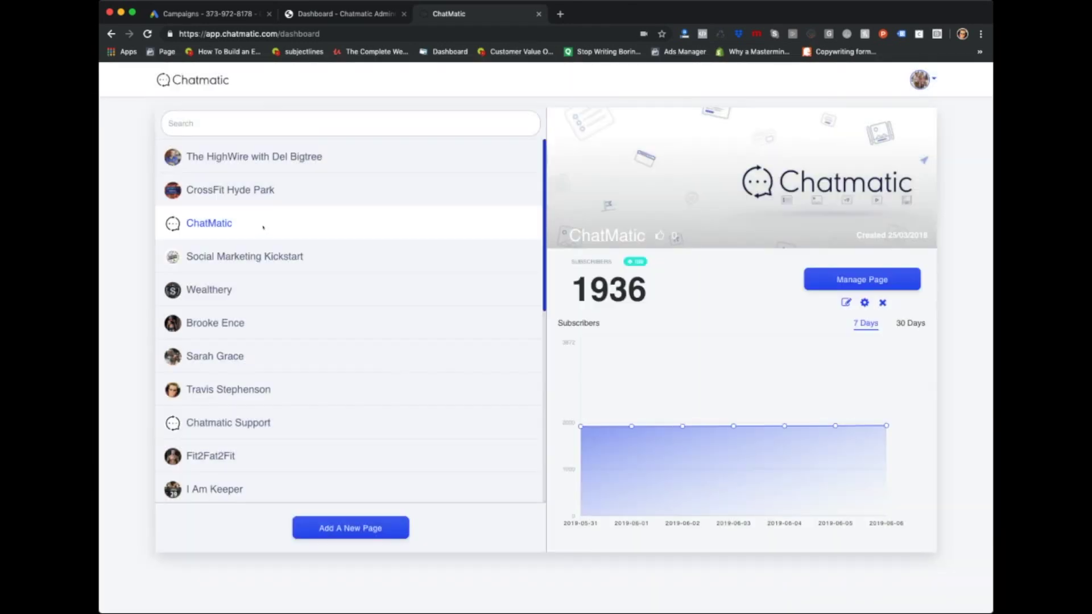
left_click(859, 279)
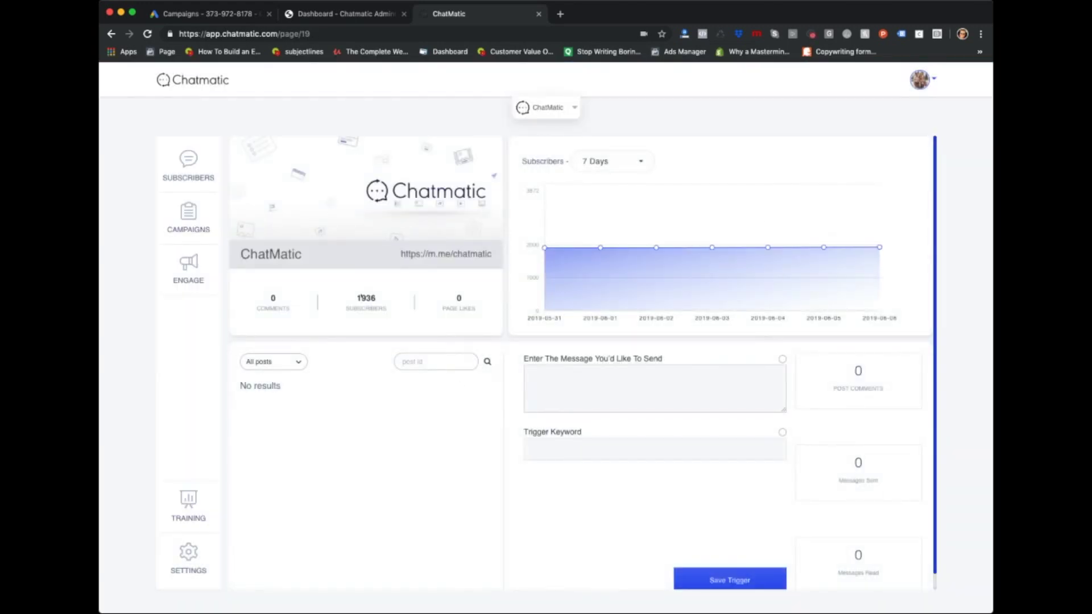
left_click_drag(351, 298, 384, 299)
left_click(251, 380)
Switch to The HighWire page and view the comment statistics of its first three posts
left_click(541, 114)
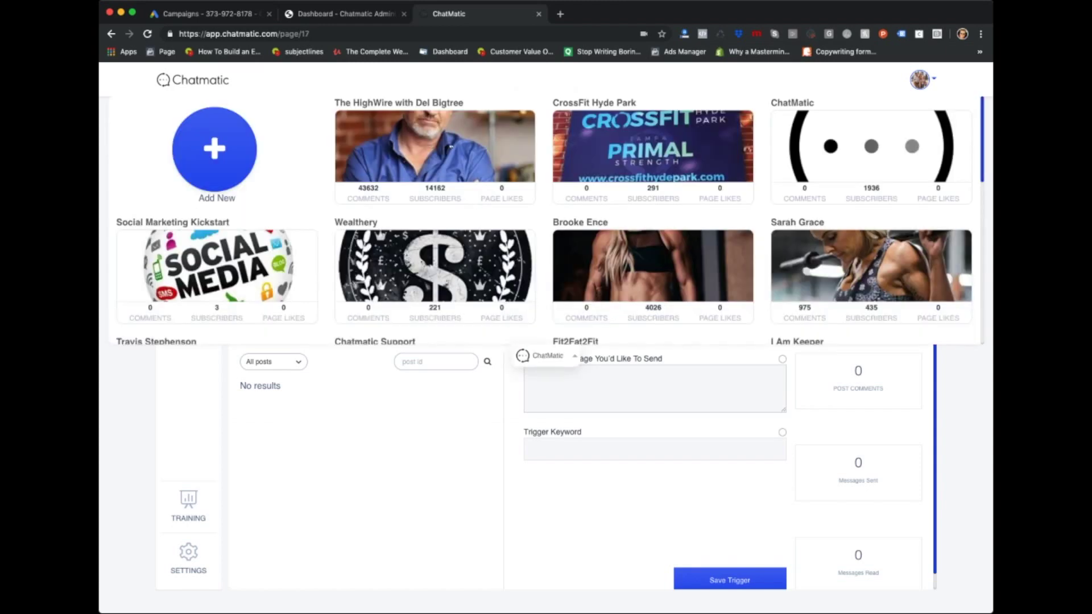
left_click(451, 147)
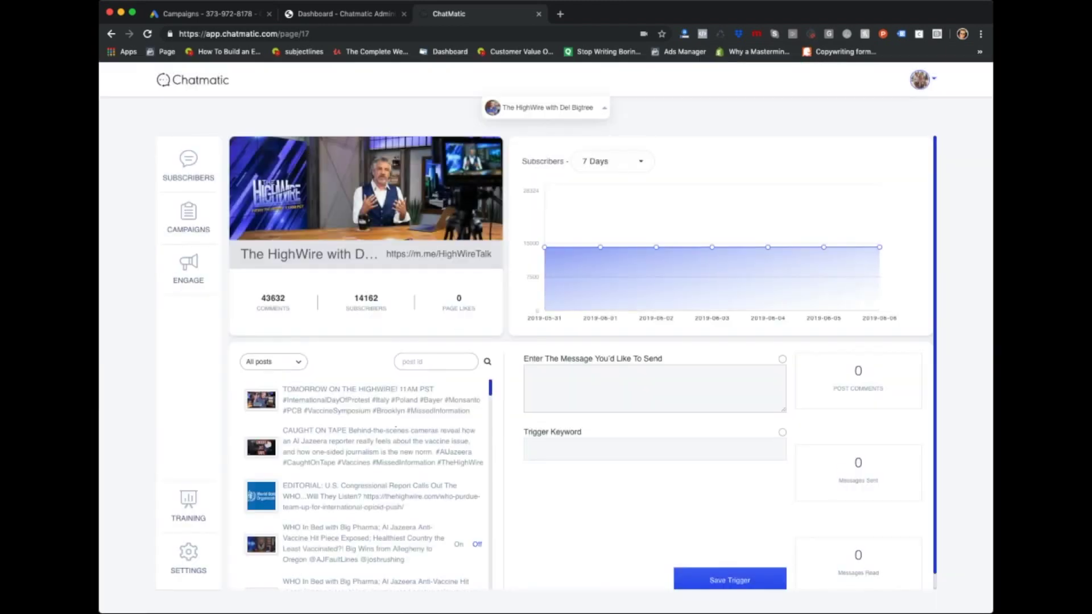
left_click(364, 402)
left_click(367, 447)
left_click(371, 494)
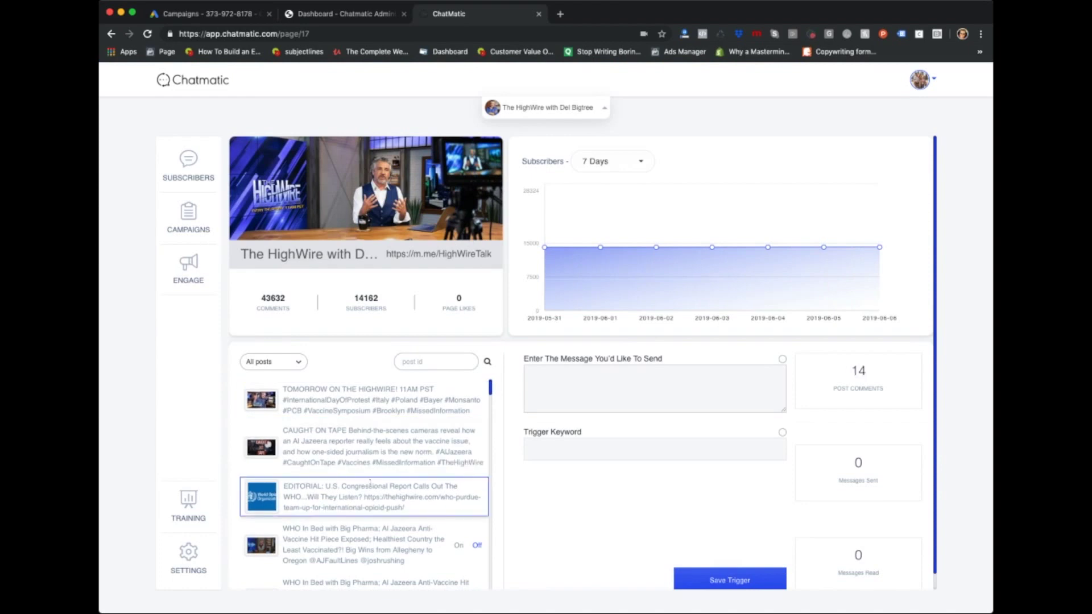
Select the "WHO In Bed with Big Pharma" post whose trigger keyword is "ican"
scroll(371, 490, "down", 1)
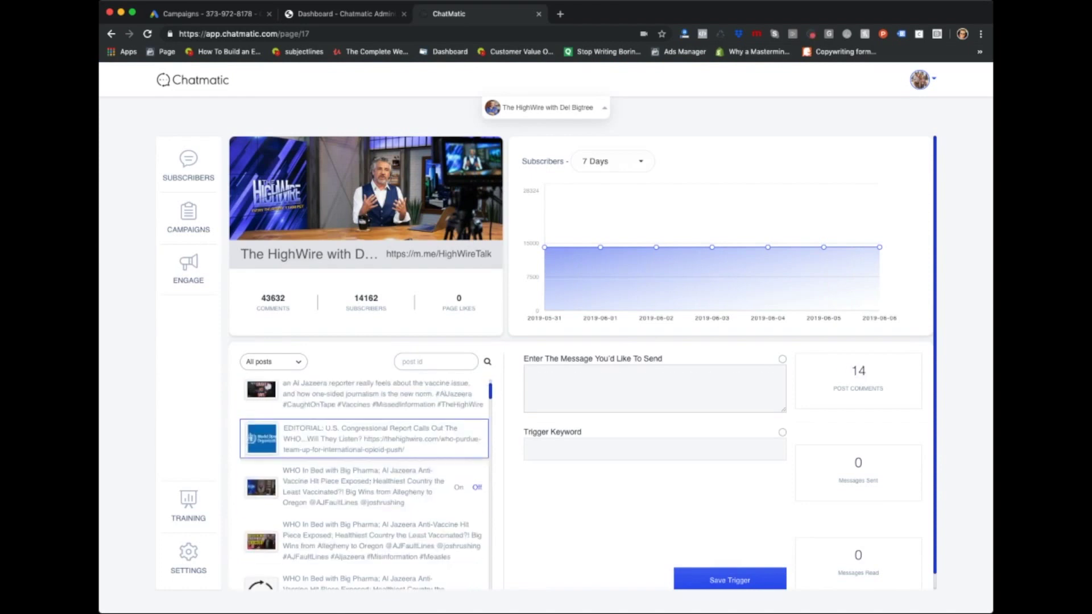
left_click(364, 487)
scroll(365, 487, "down", 2)
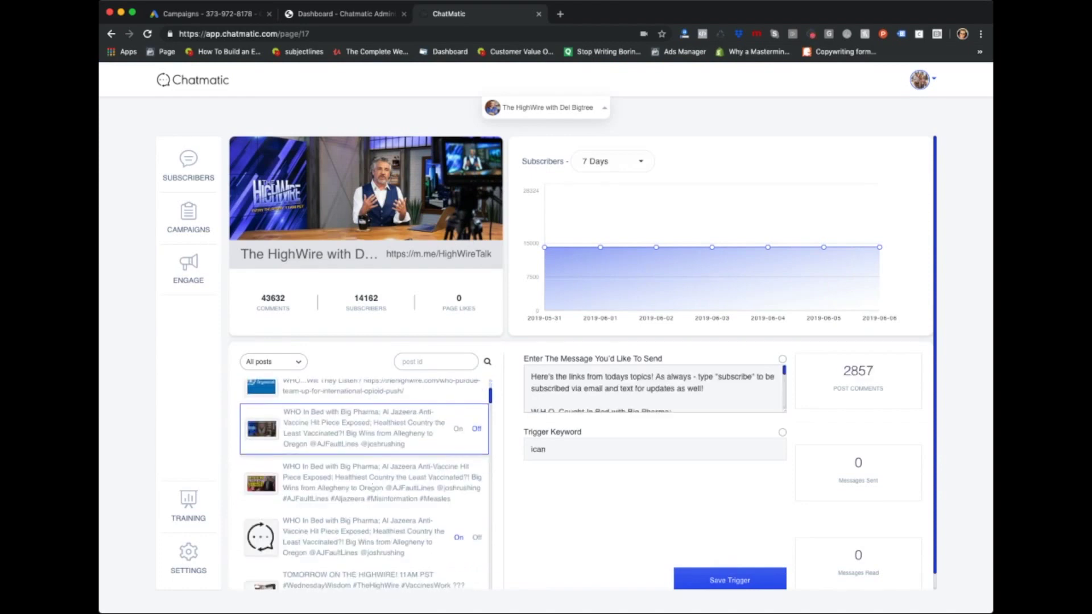
left_click(368, 531)
left_click(374, 440)
Enlarge the trigger message box of the selected post and read its message and post comment count
left_click_drag(785, 413, 785, 377)
left_click_drag(782, 504, 781, 505)
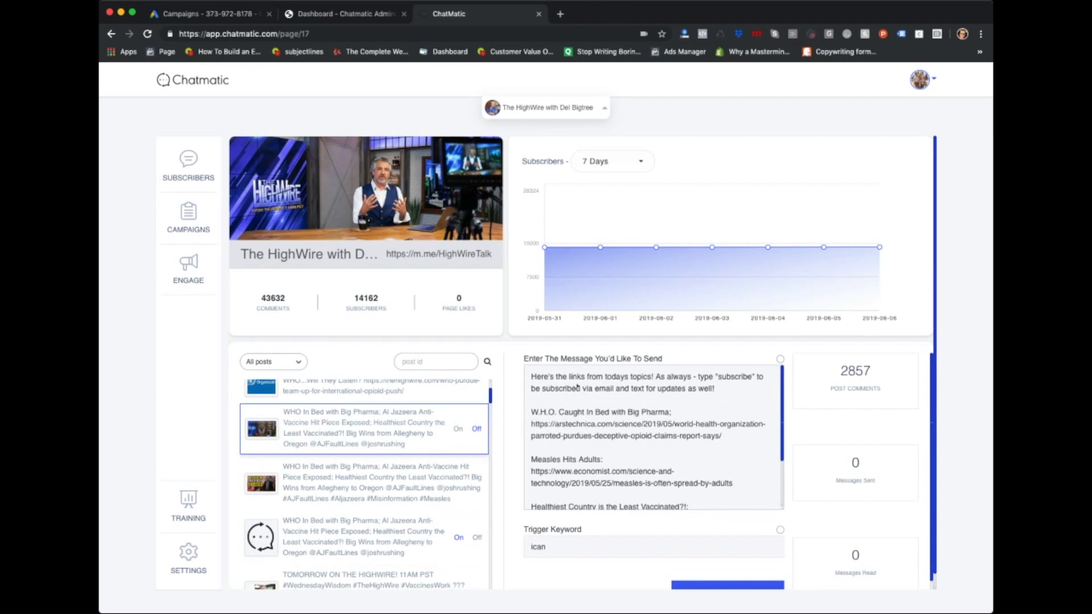
scroll(577, 386, "down", 3)
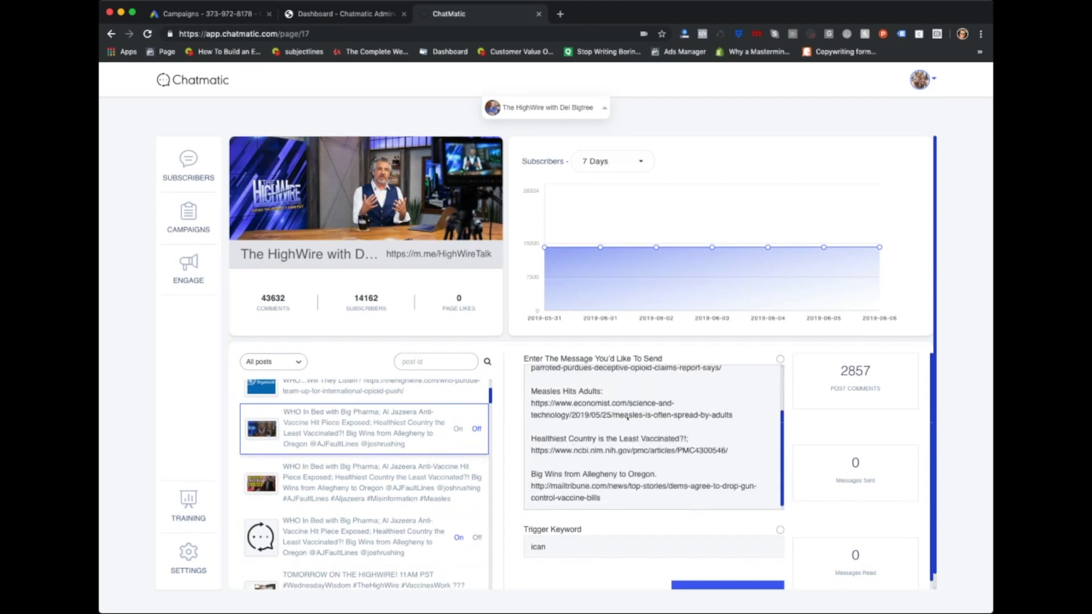
scroll(584, 464, "up", 3)
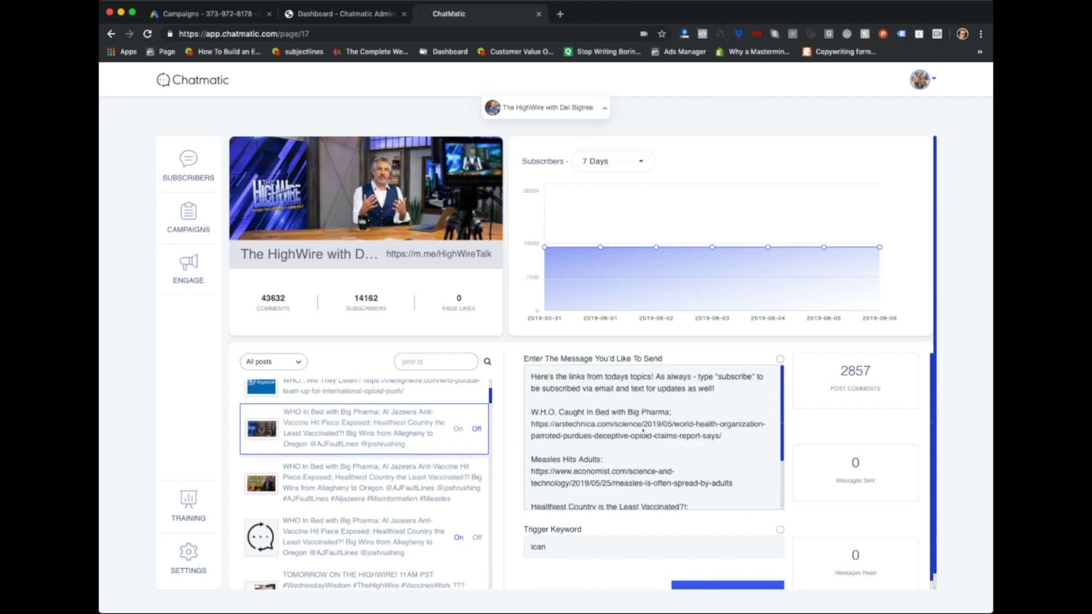
double_click(874, 364)
left_click(888, 371)
Switch back to the ChatMatic page and browse its list of subscribers
left_click(530, 113)
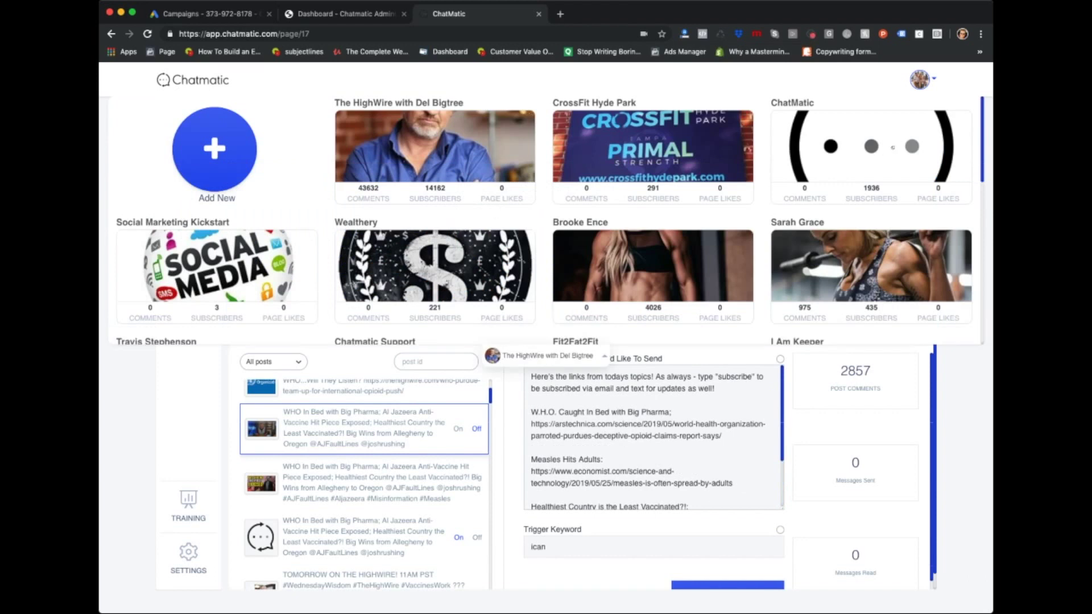
left_click(726, 233)
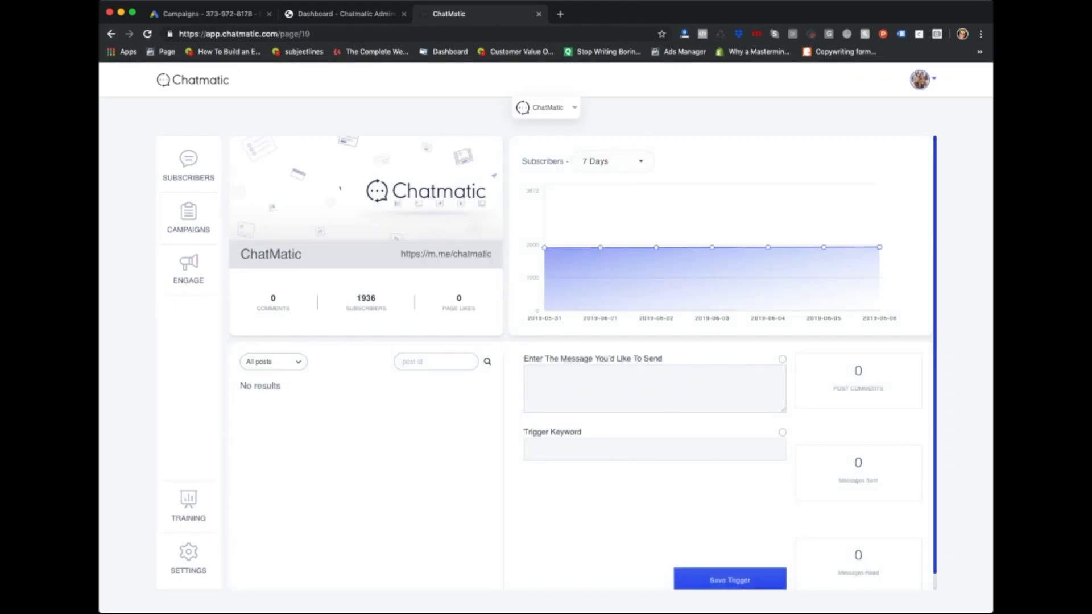
left_click(188, 168)
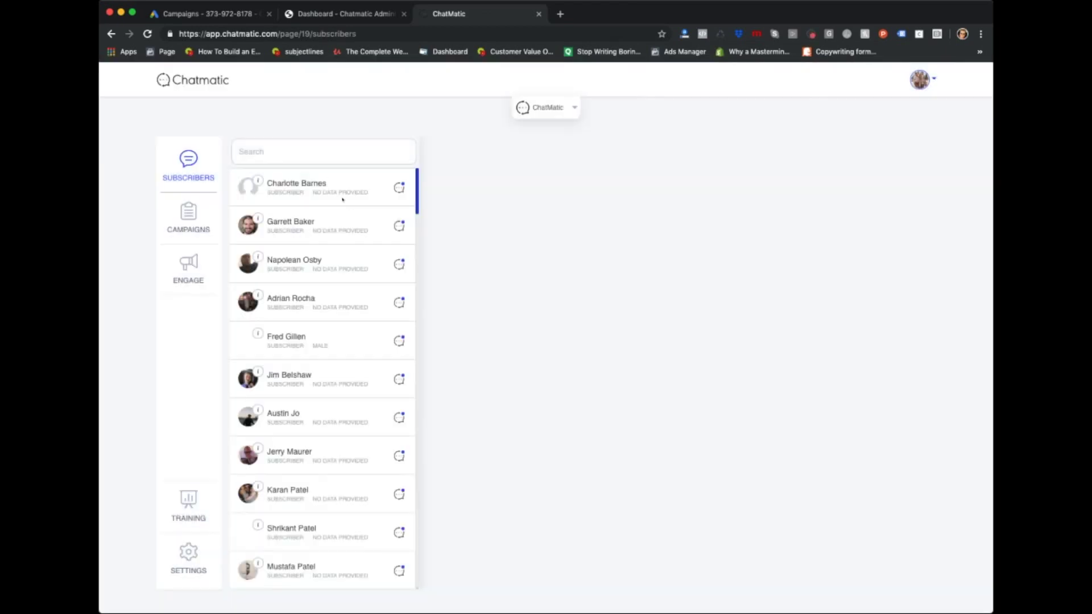
scroll(326, 292, "down", 20)
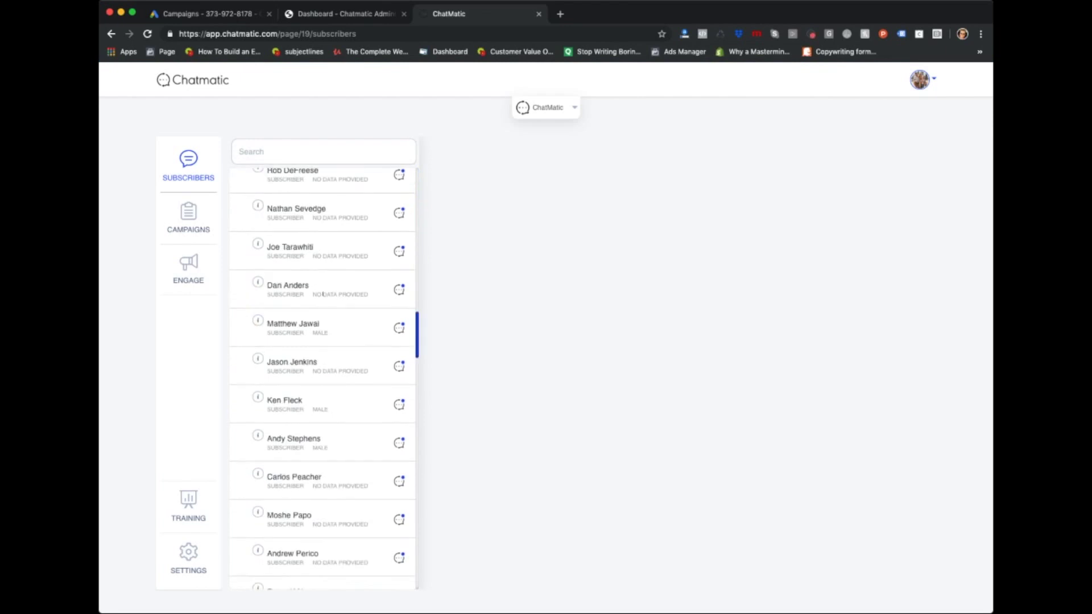
scroll(326, 292, "up", 20)
View the custom data and subscribed campaigns of the second and first subscribers in the list
left_click(409, 226)
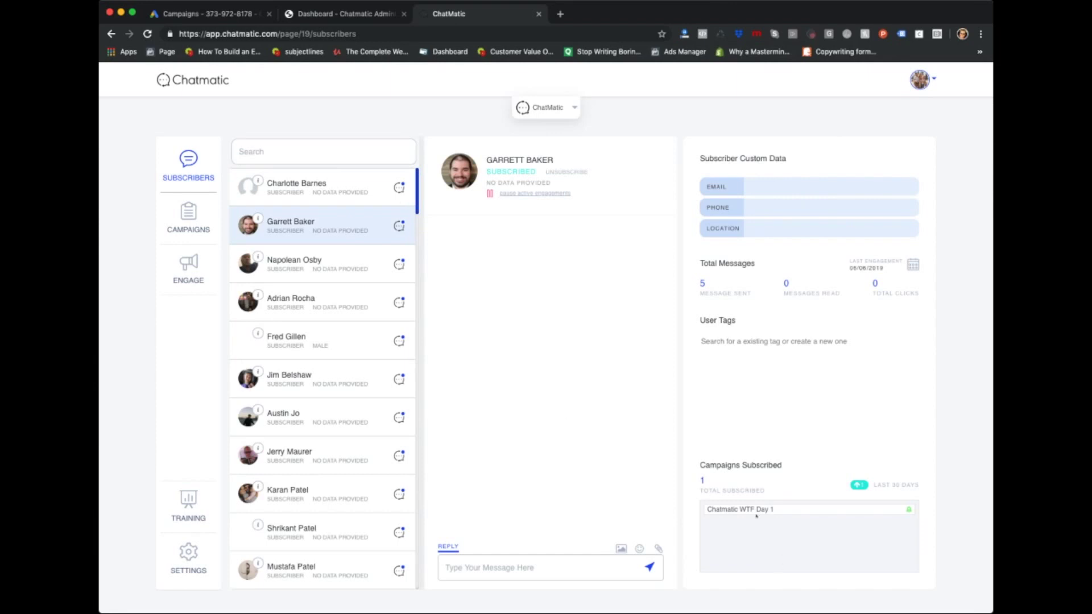
left_click(409, 188)
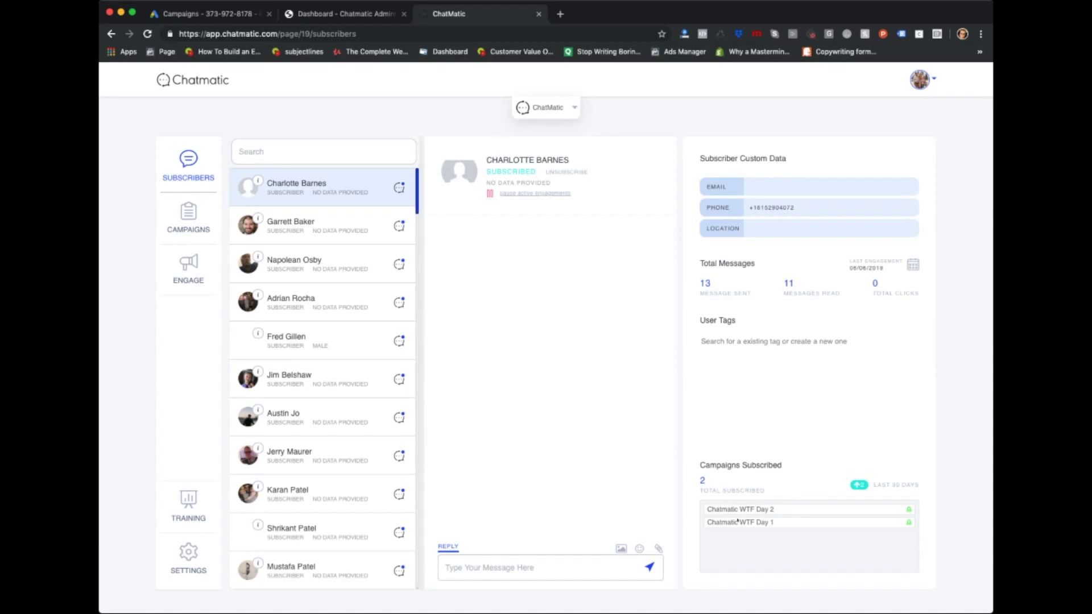
mouse_move(775, 522)
left_mouse_down()
mouse_move(740, 523)
mouse_move(787, 511)
left_mouse_up()
left_click(786, 513)
Open the Free Case Review Demo flow for editing from the page's engagements
left_click(182, 273)
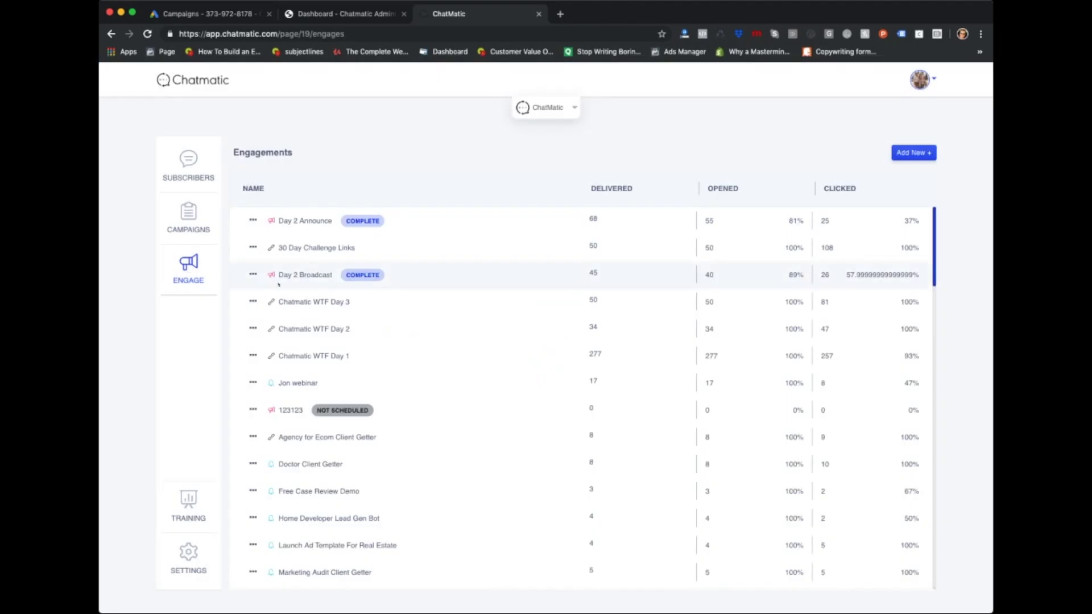
scroll(276, 281, "down", 2)
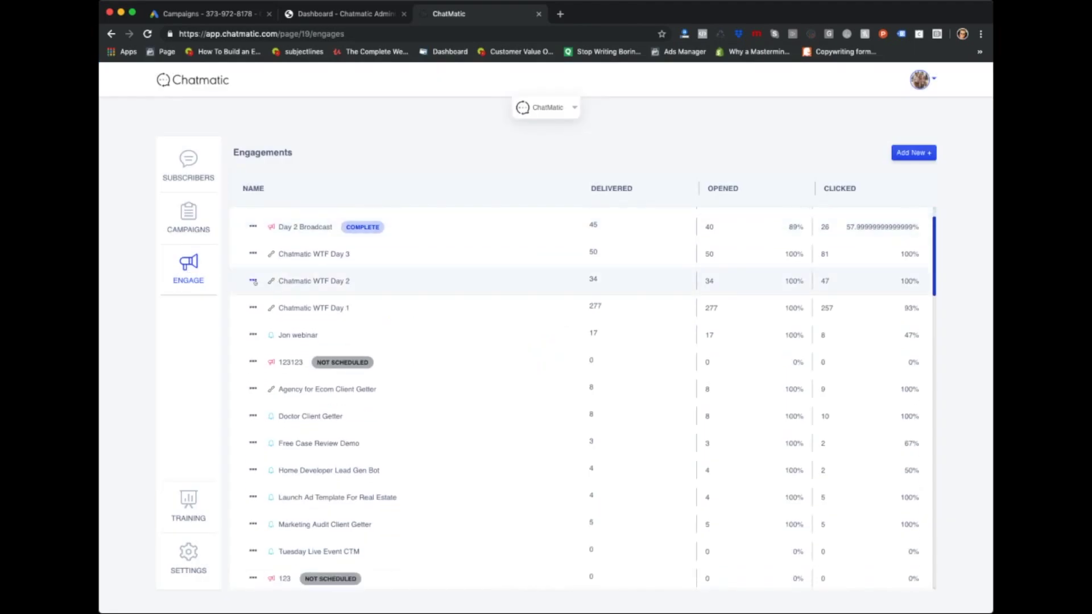
scroll(446, 297, "down", 3)
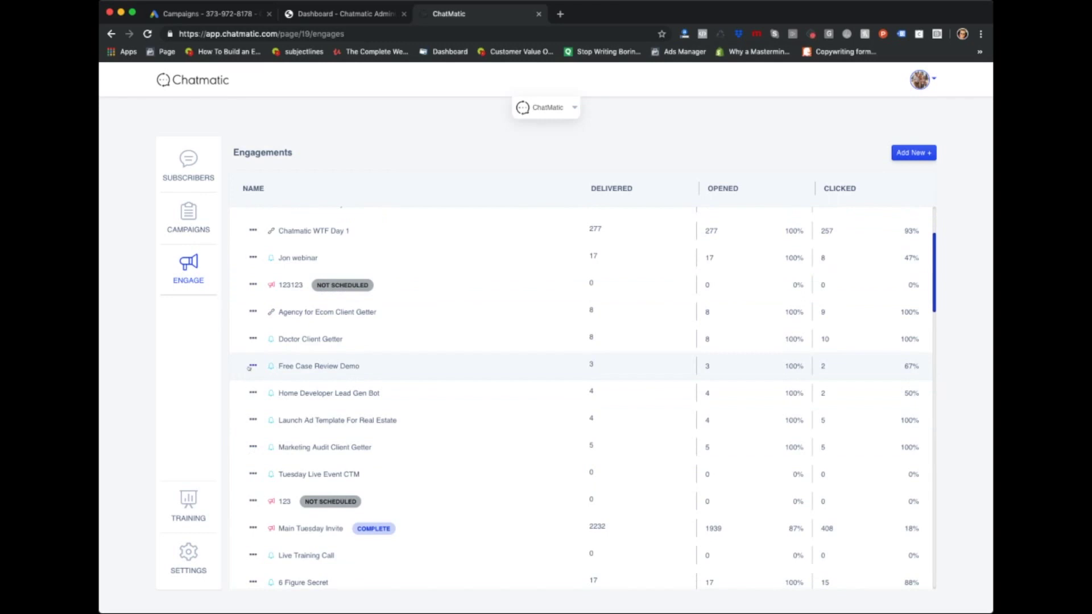
left_click(252, 367)
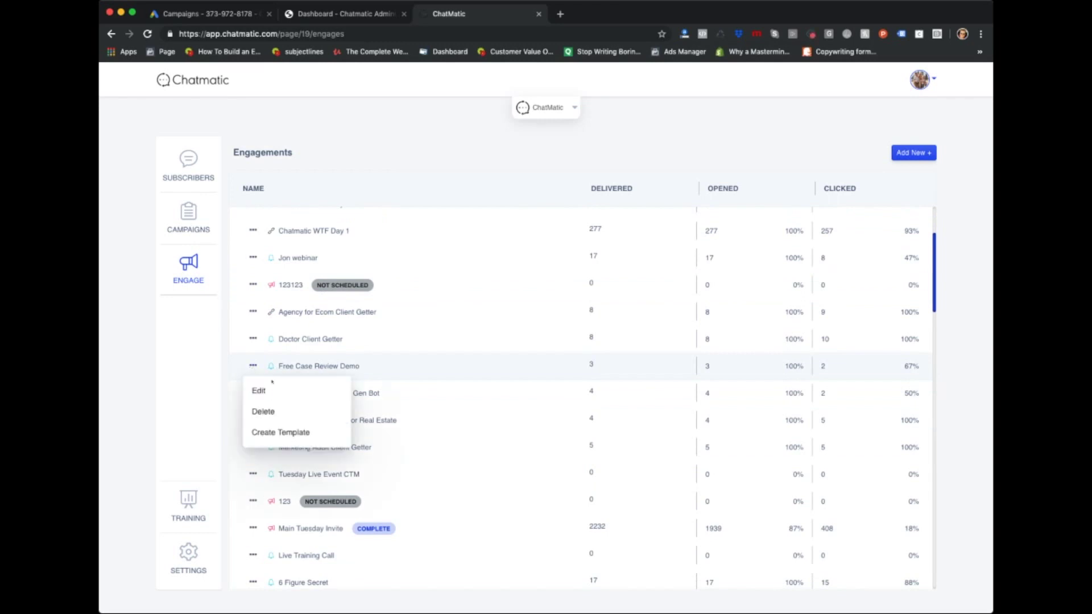
left_click(266, 389)
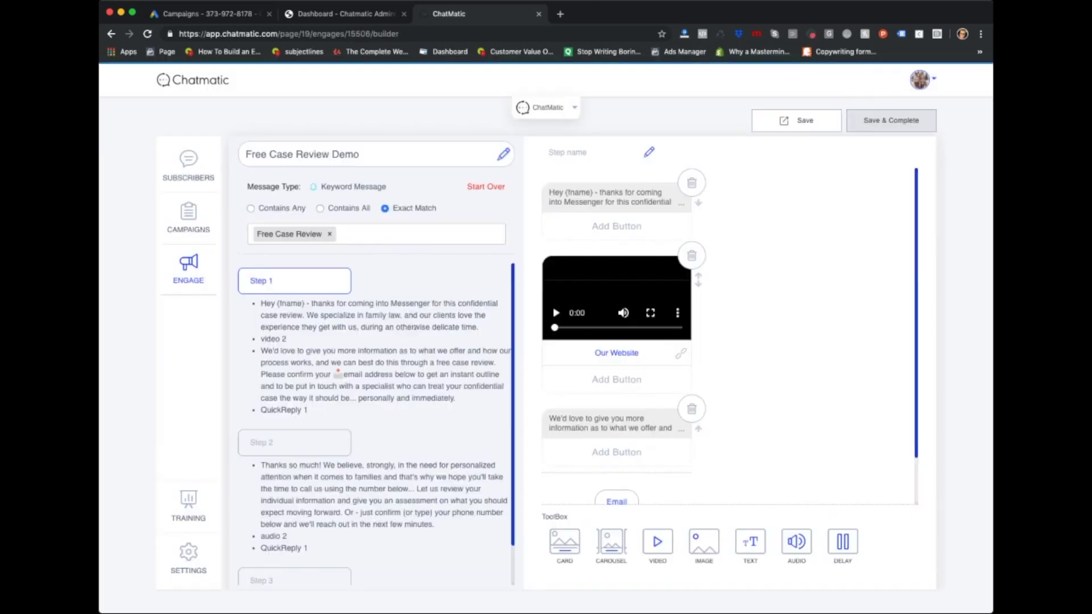
Examine the Step 1 and Step 2 messages of the Free Case Review Demo flow
scroll(657, 245, "down", 1)
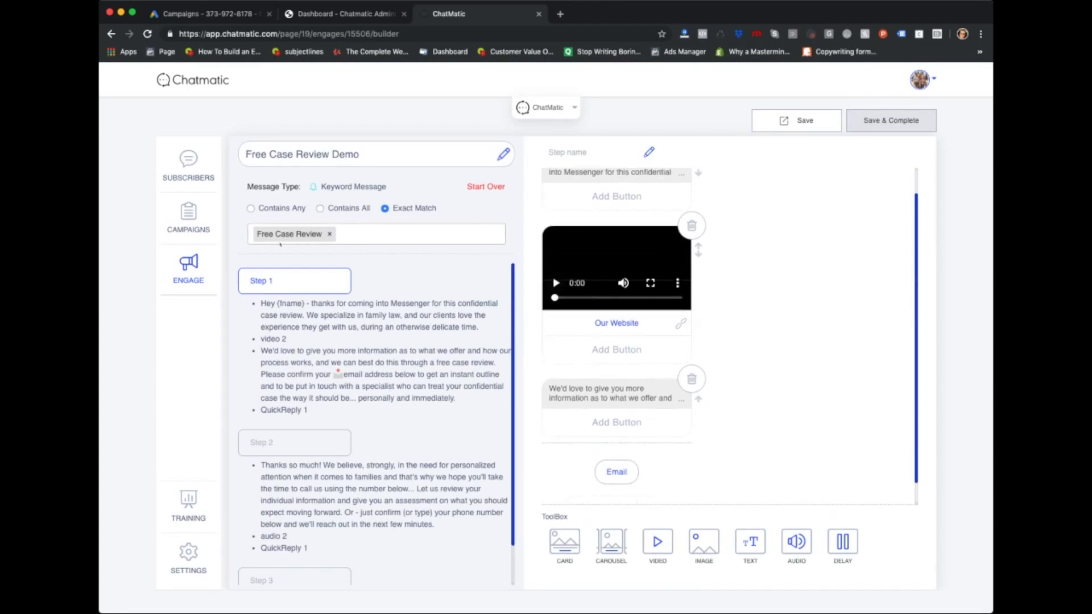
scroll(622, 277, "down", 1)
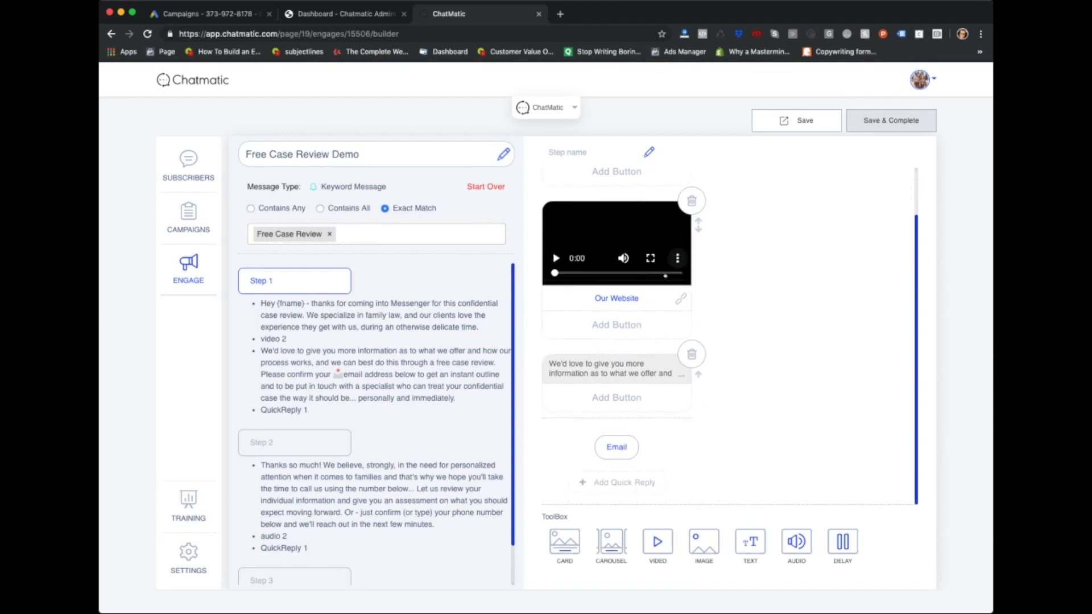
scroll(351, 373, "down", 2)
left_click(285, 398)
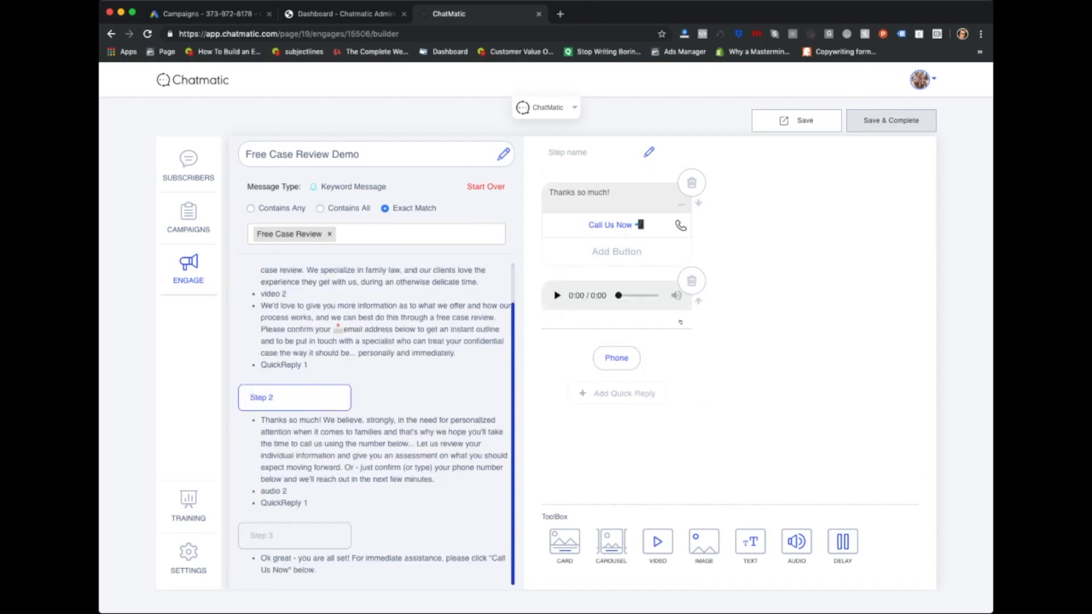
Return to the engagements list, look through it and start adding a new engagement
left_click(189, 269)
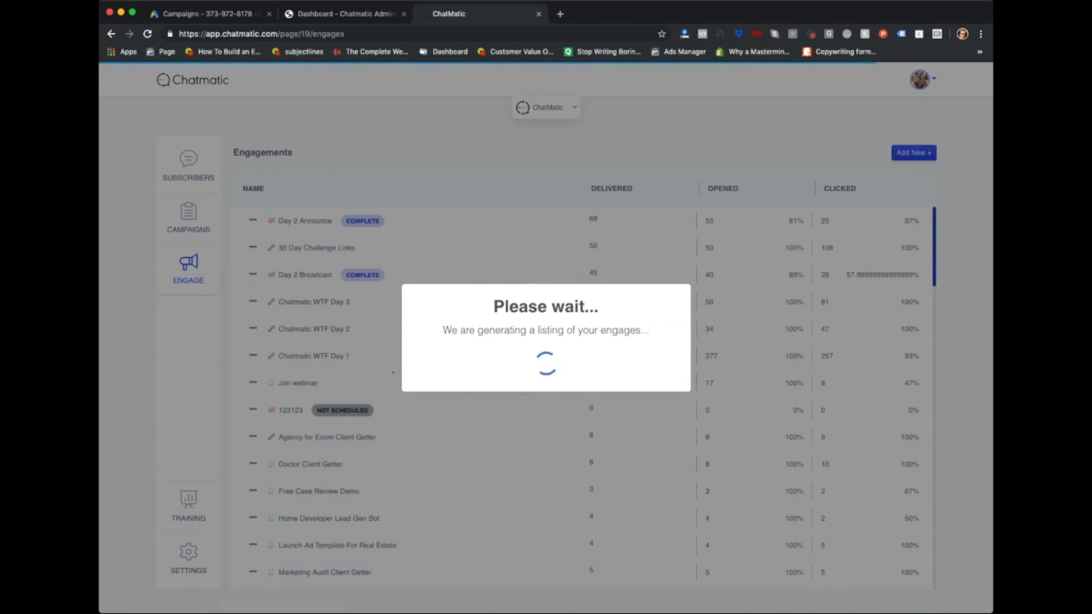
scroll(392, 371, "down", 3)
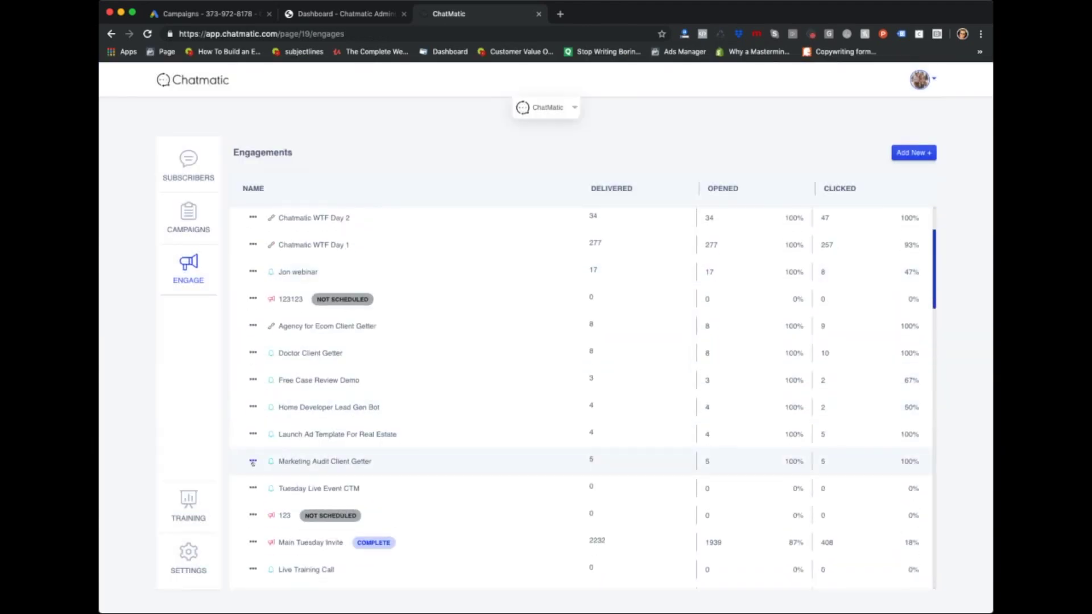
scroll(318, 458, "down", 5)
scroll(332, 458, "up", 5)
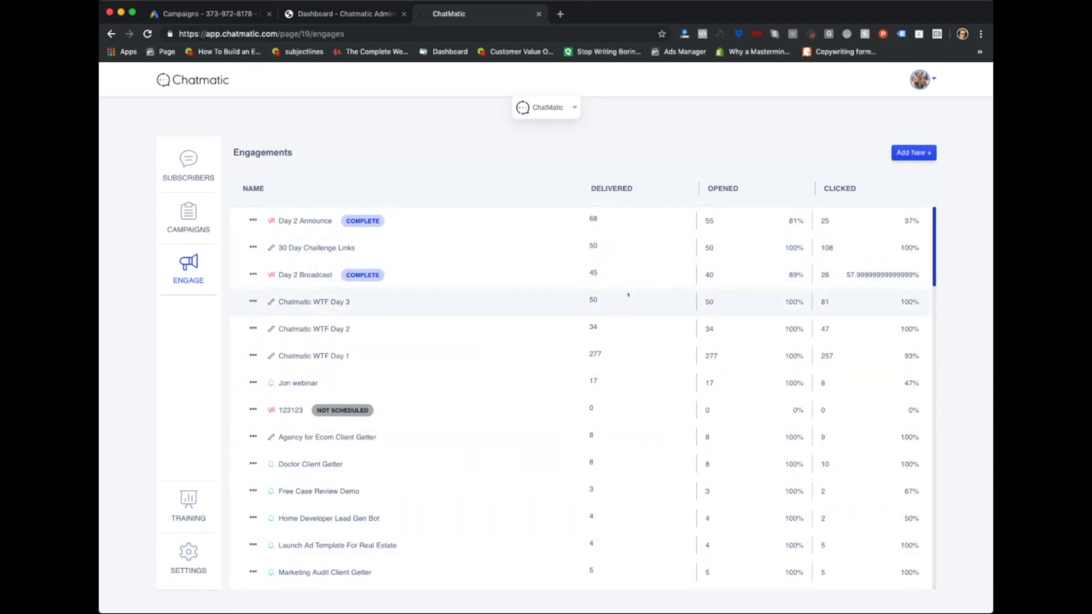
left_click(914, 152)
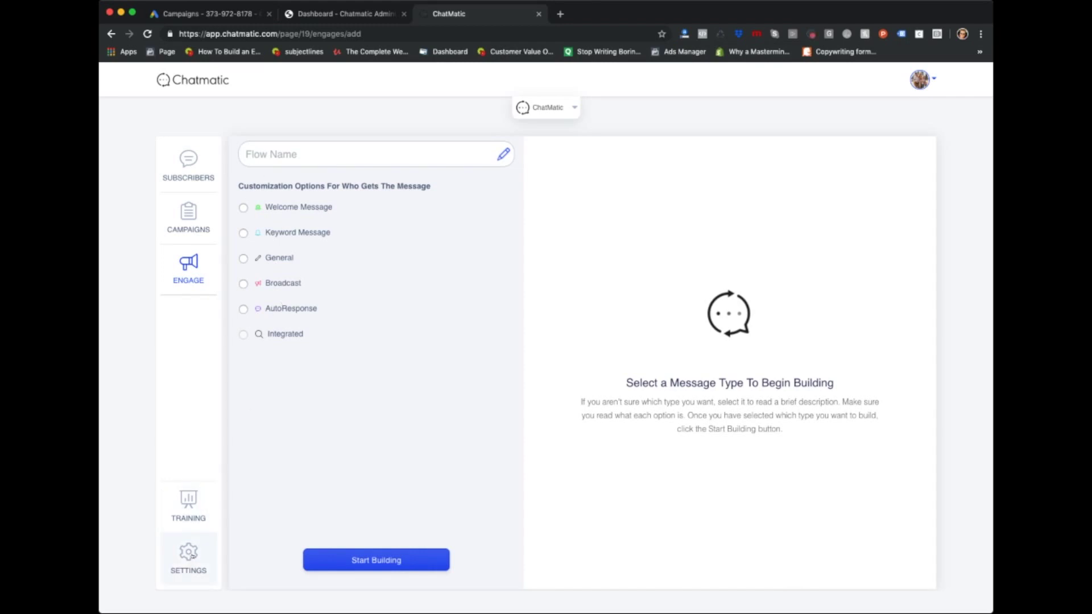
Leave the new engagement, open the page's template settings and copy the share code of the Personal Injury Demo template
left_click(186, 300)
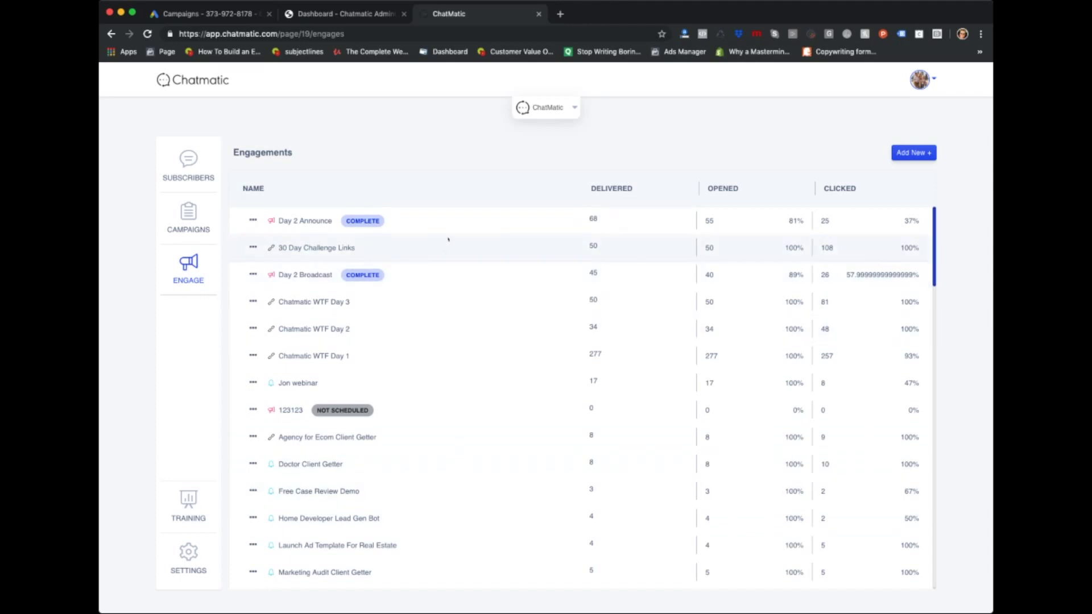
left_click(188, 557)
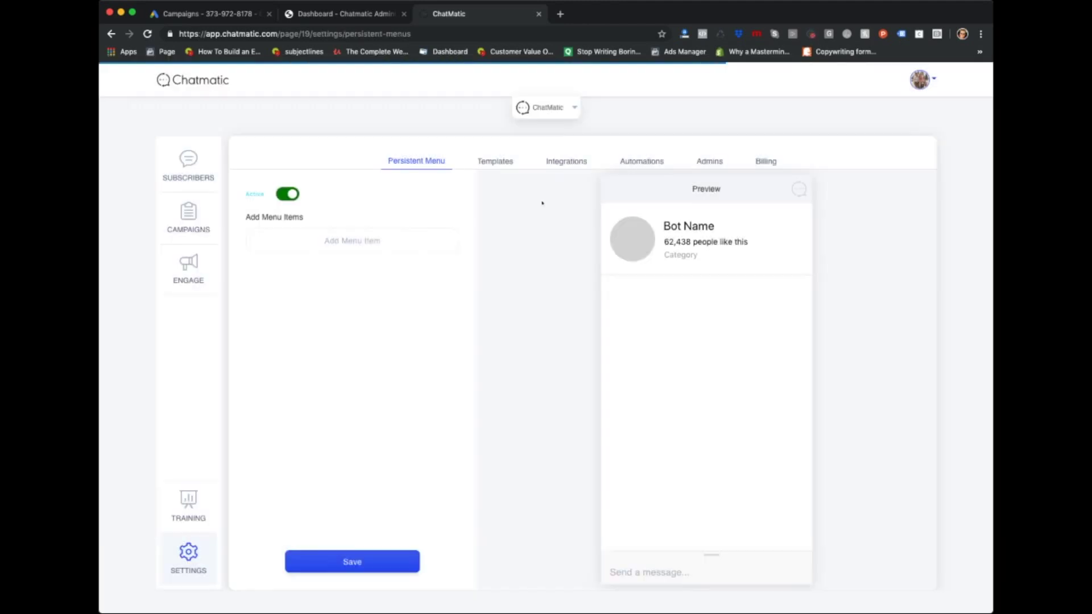
left_click(495, 161)
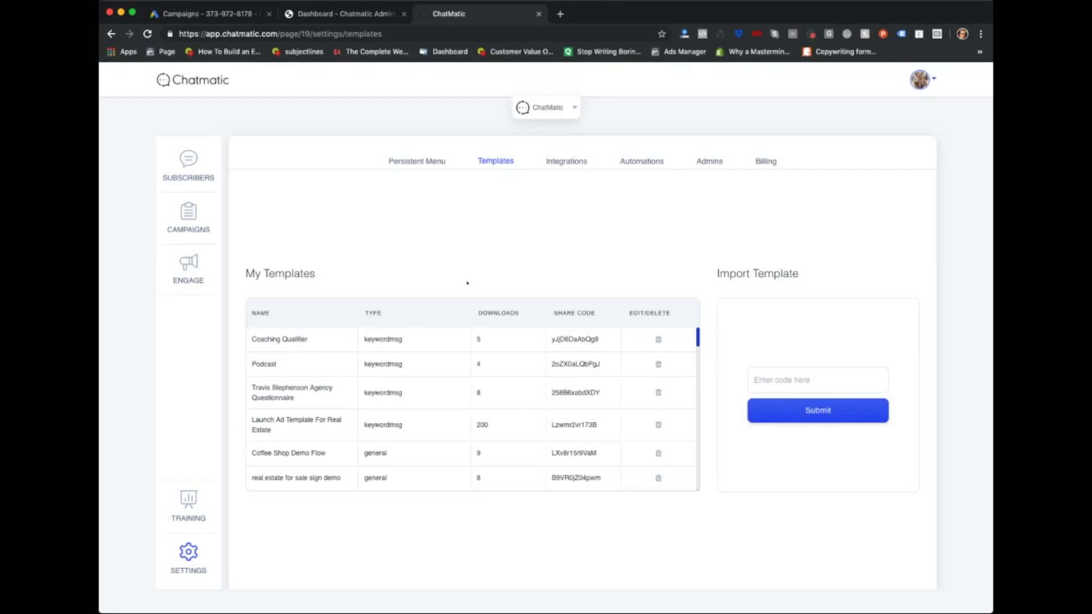
scroll(605, 362, "down", 10)
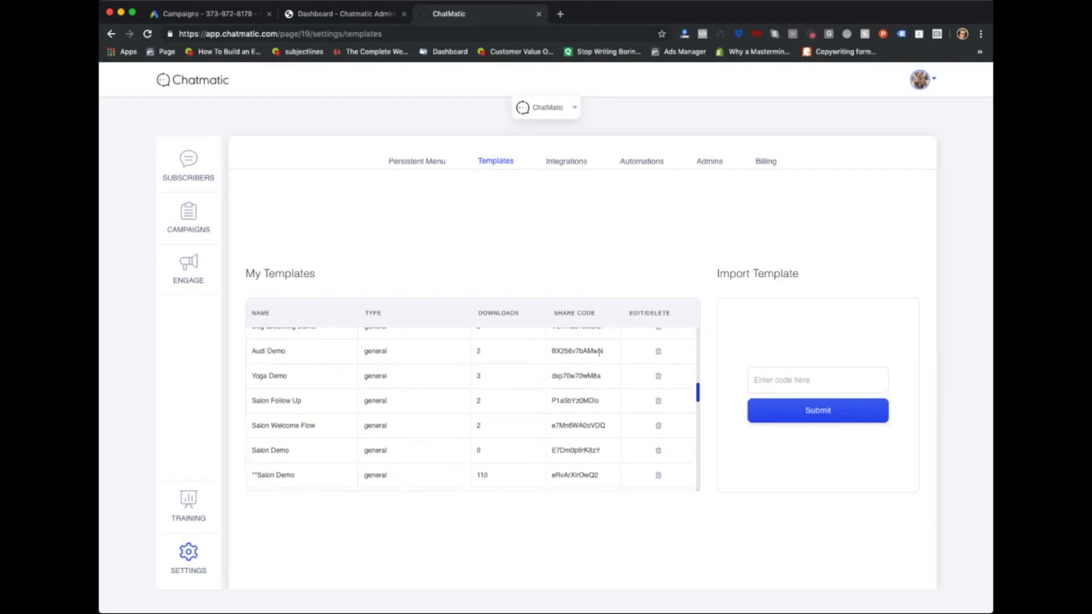
scroll(600, 357, "down", 8)
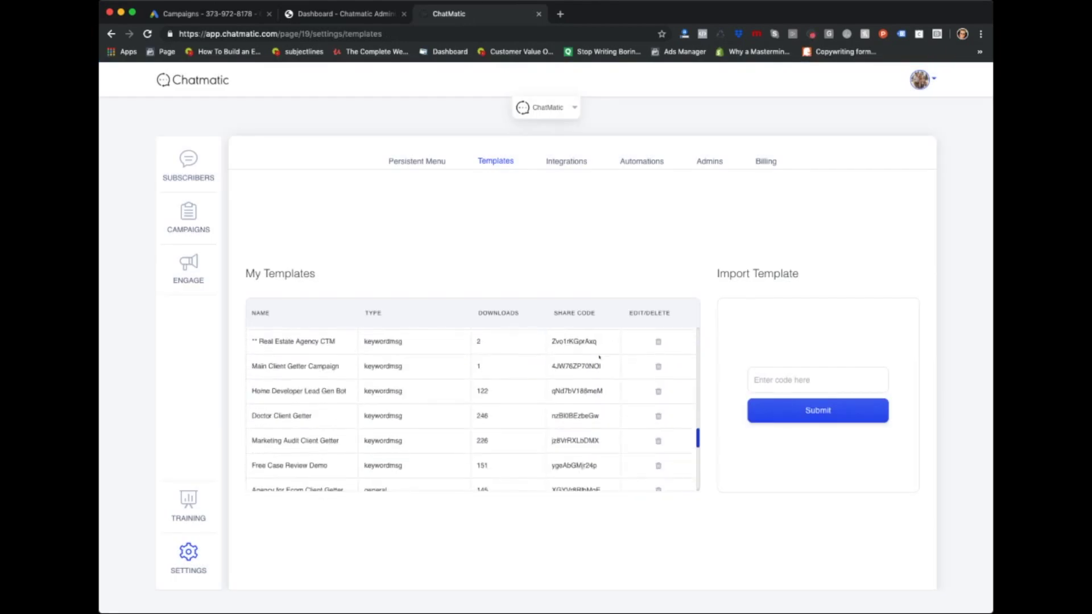
scroll(599, 358, "down", 3)
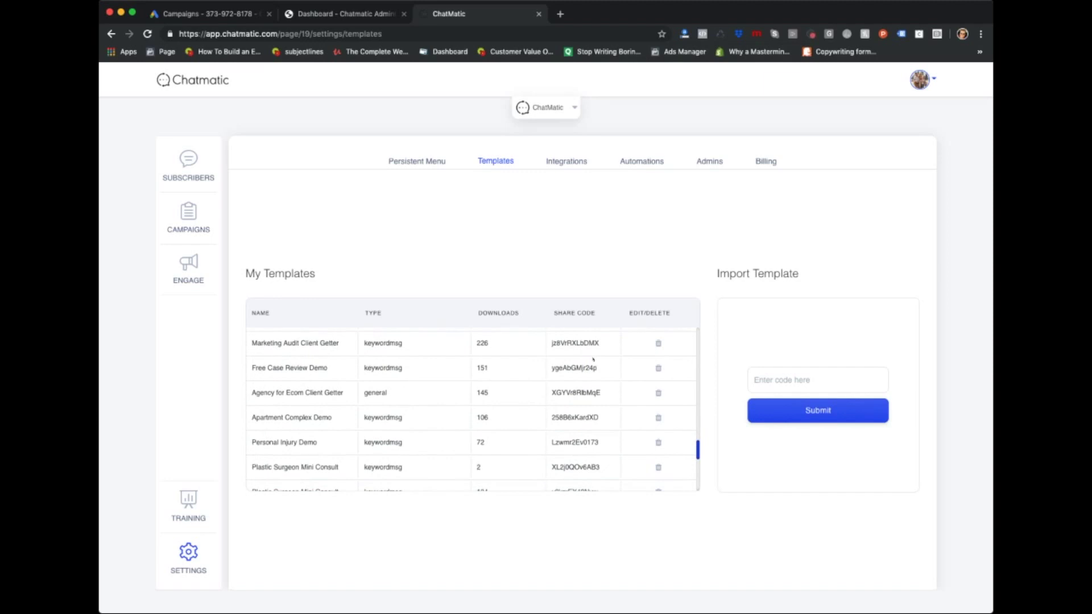
scroll(578, 368, "down", 1)
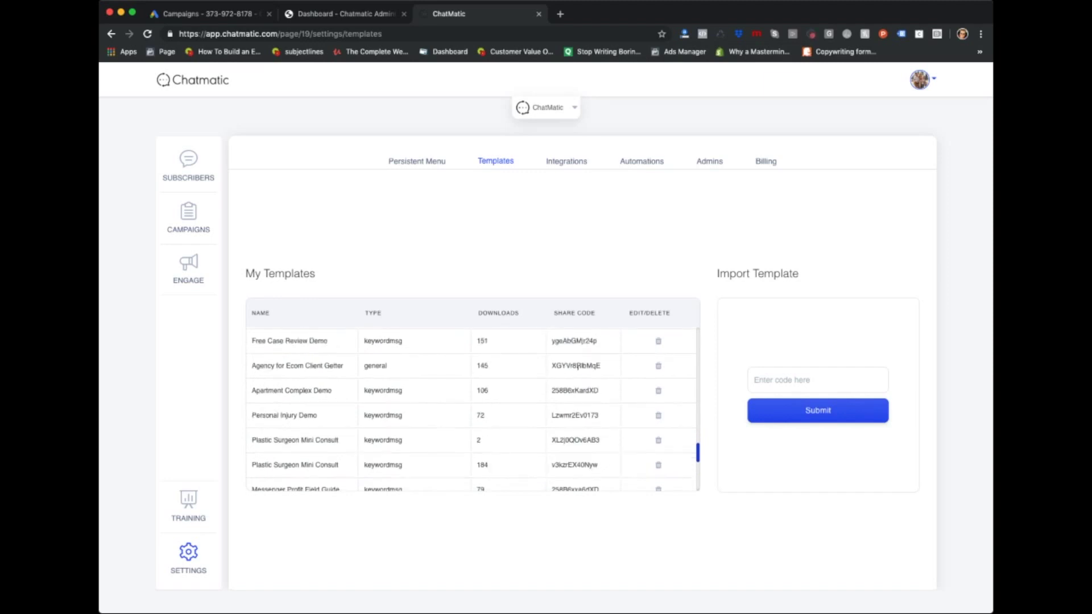
double_click(565, 409)
key("ctrl+c")
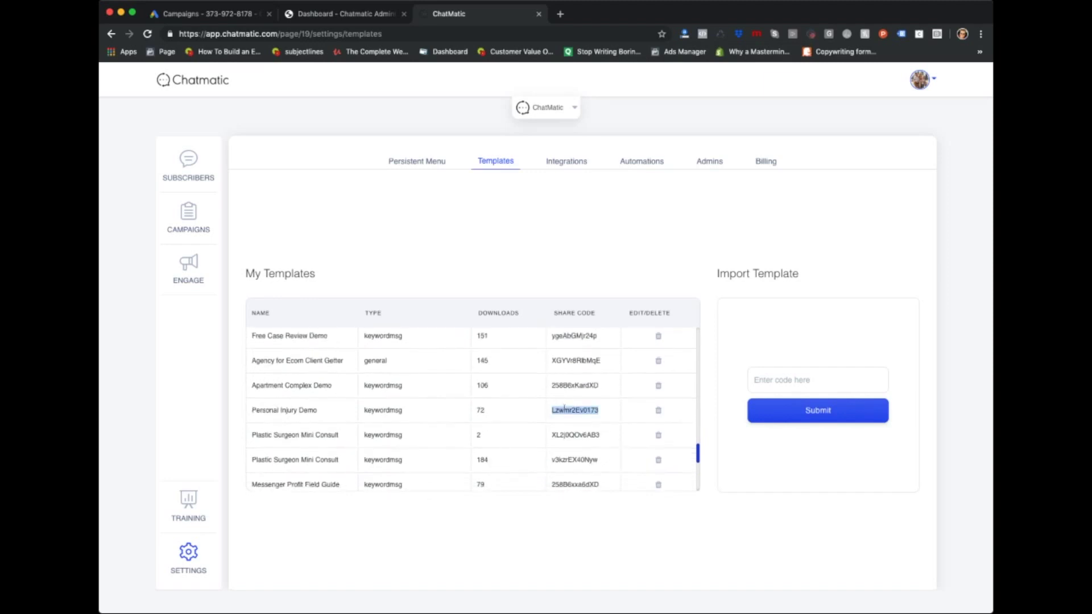
Check the page's engagements list for a Personal Injury Demo flow
left_click_drag(249, 414, 319, 410)
left_click(319, 410)
left_click(189, 269)
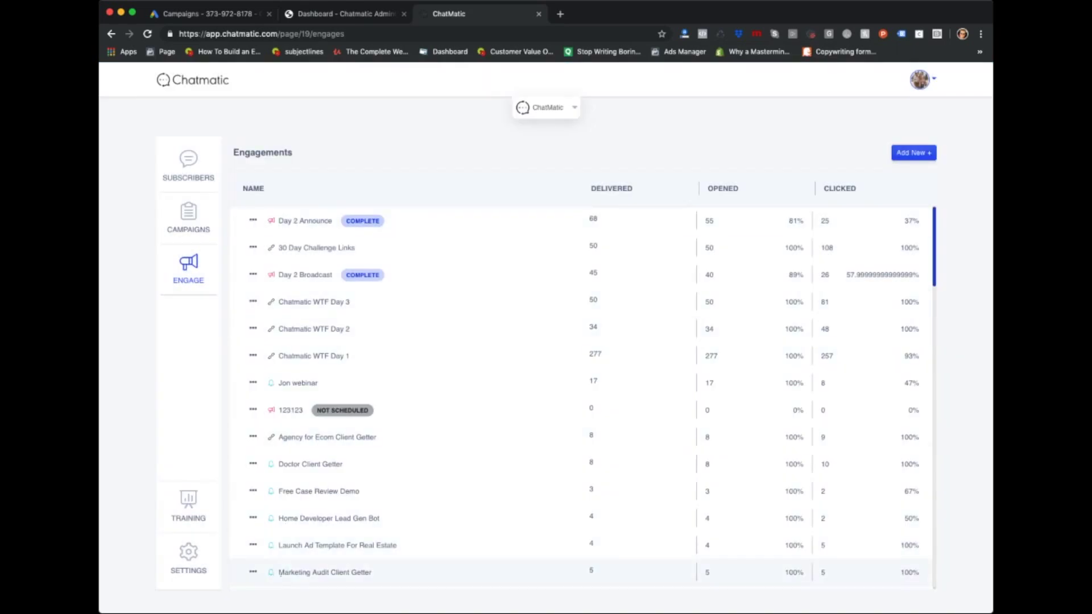
Import the Personal Injury Demo template into the ChatMatic page using its copied share code
left_click(188, 554)
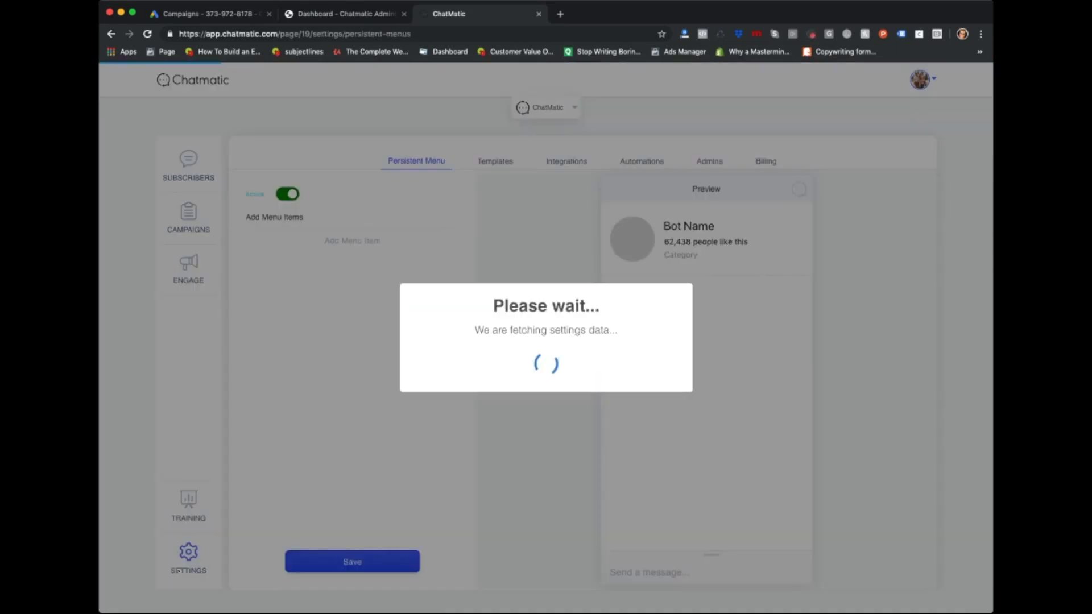
left_click(496, 161)
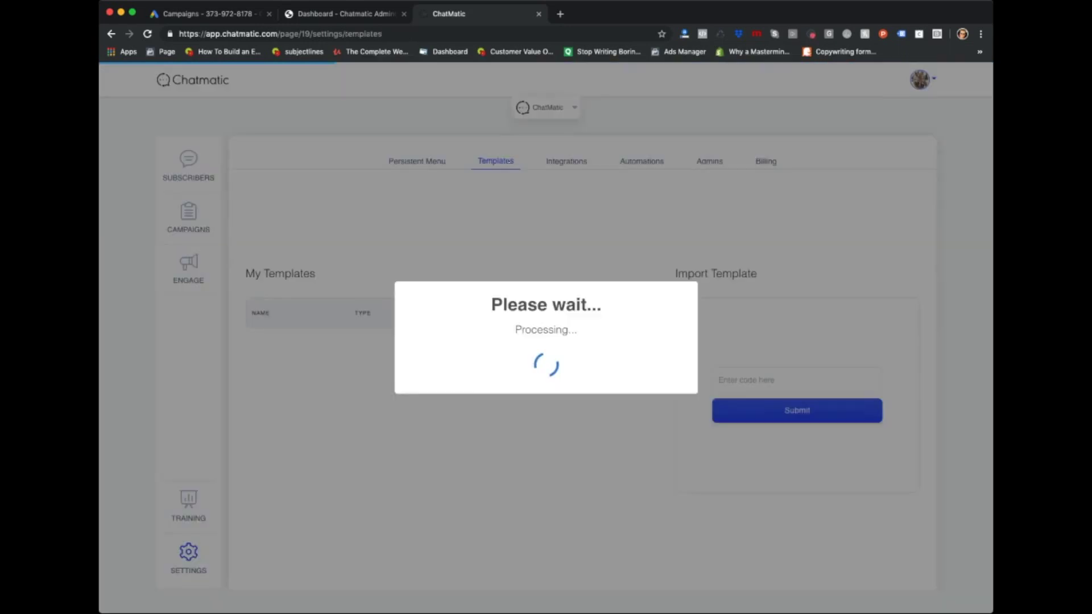
left_click(792, 380)
key("ctrl+v")
left_click(808, 411)
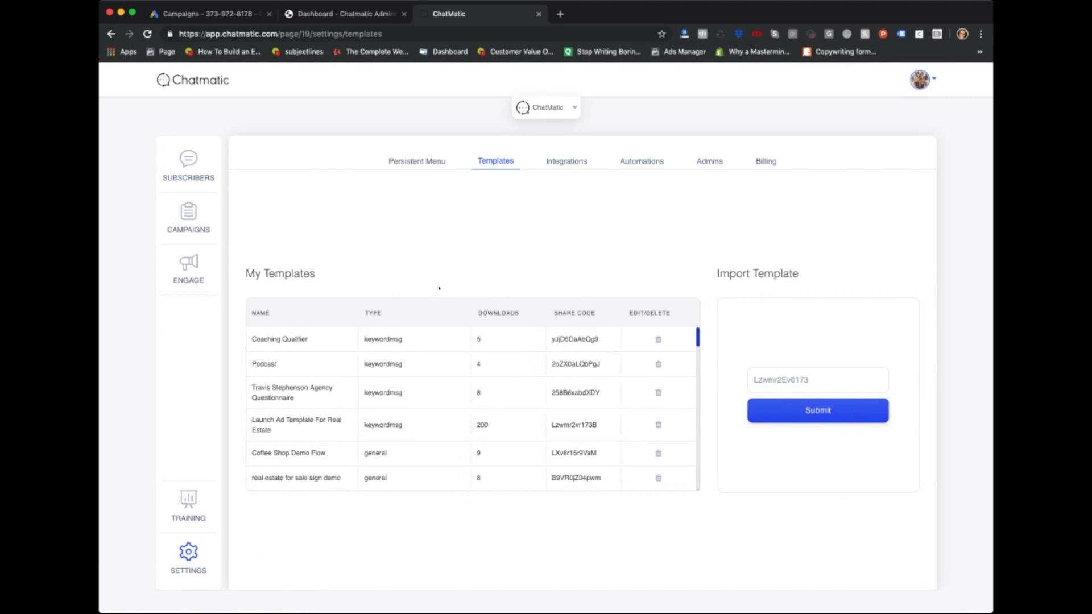
Open the imported Personal Injury Demo flow for editing from the page's engagements
left_click(188, 269)
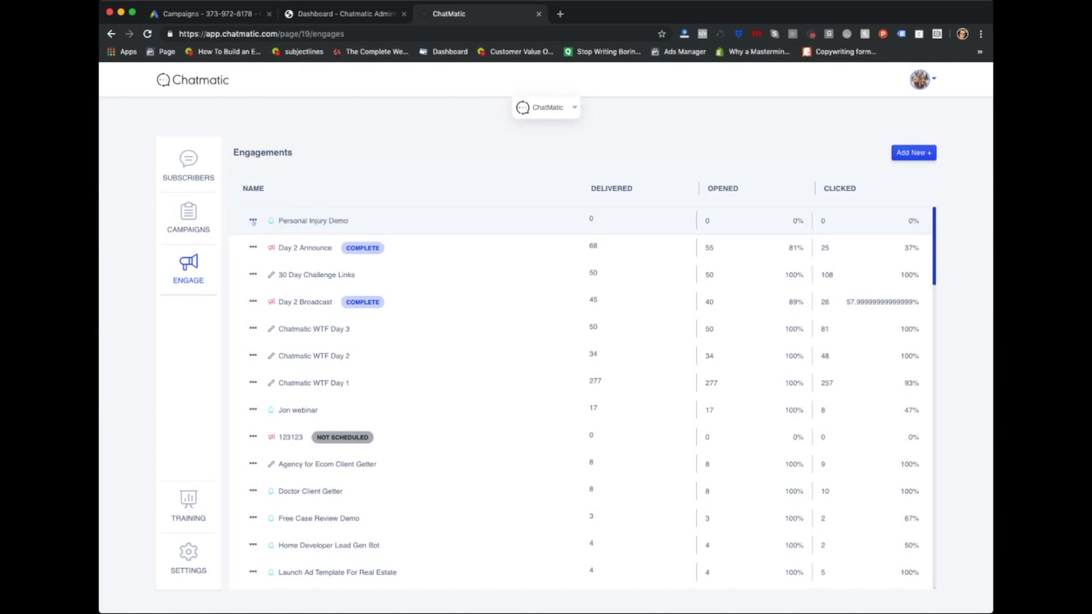
left_click(253, 221)
left_click(258, 245)
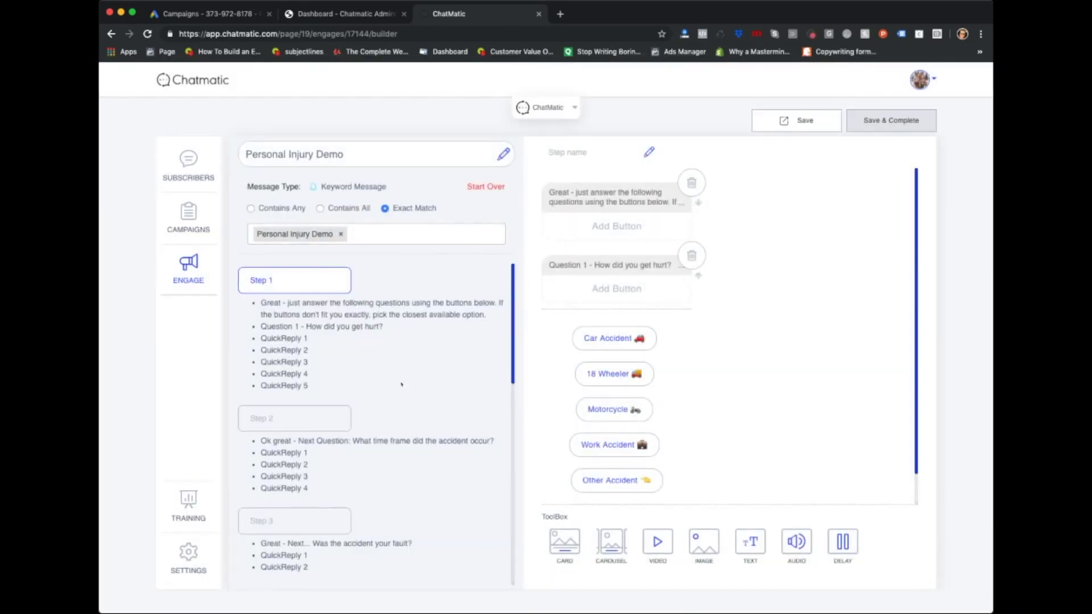
Examine Step 1 of the Personal Injury Demo flow, enlarging its first message's text box to read the full text, and review its quick replies
scroll(402, 385, "down", 15)
scroll(328, 347, "up", 15)
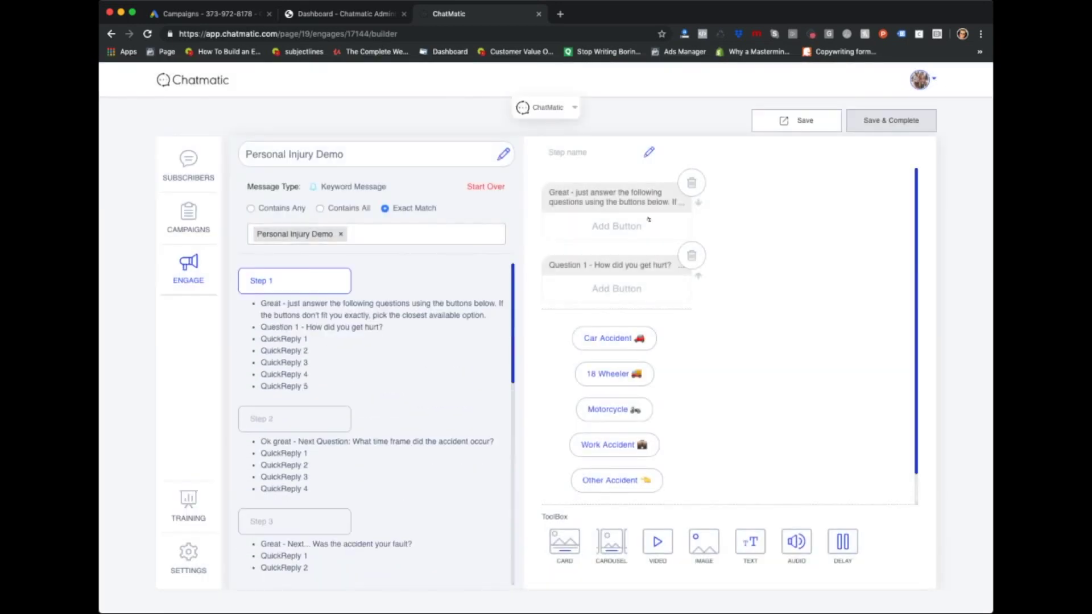
left_click(666, 205)
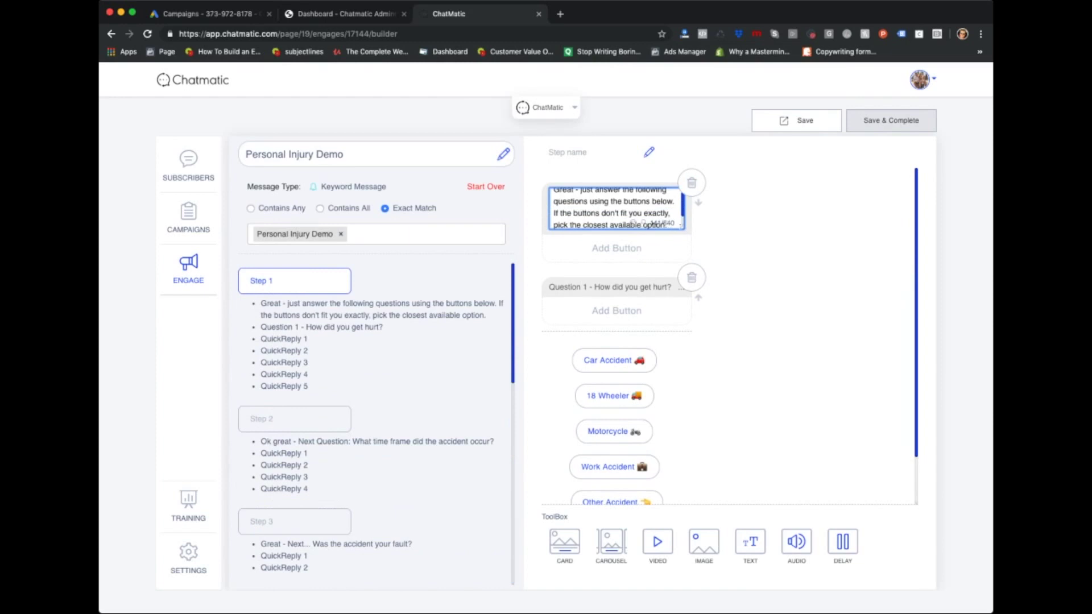
left_click(759, 210)
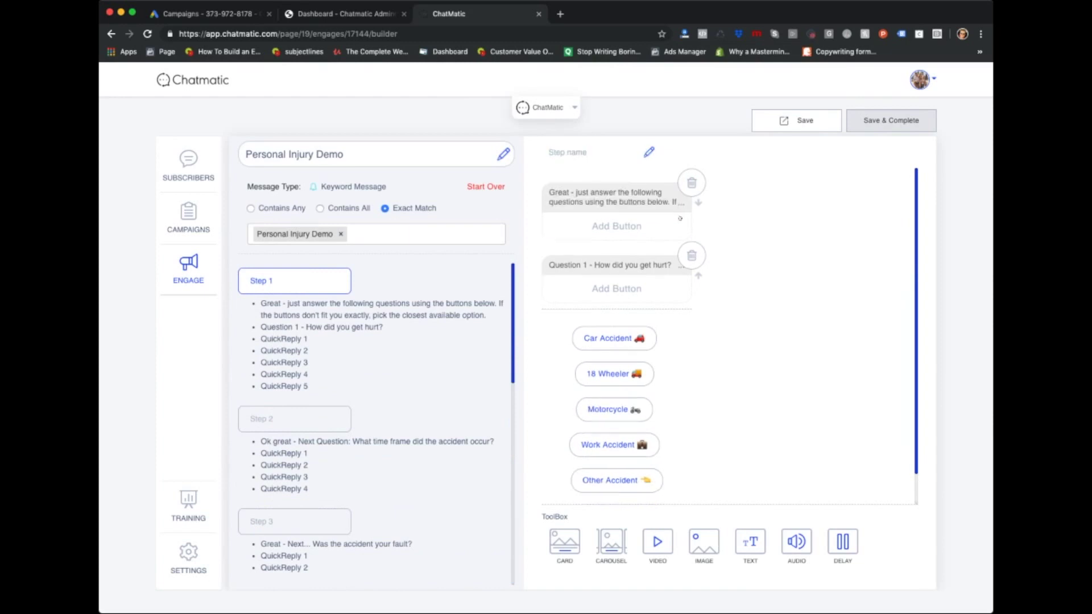
left_click(674, 205)
key("super+a")
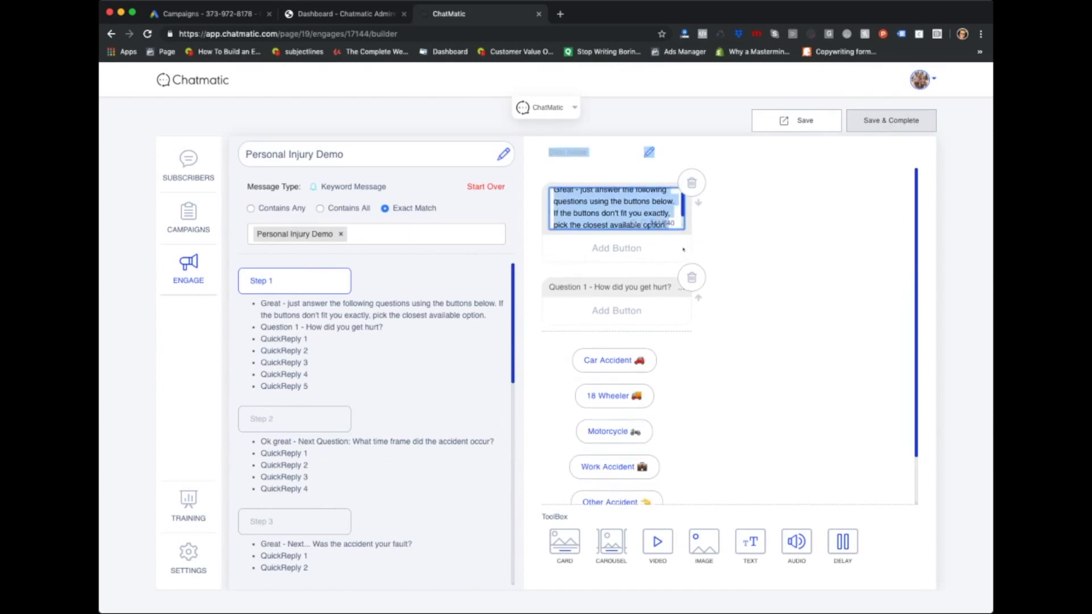
left_click(675, 225)
left_click_drag(683, 228, 684, 317)
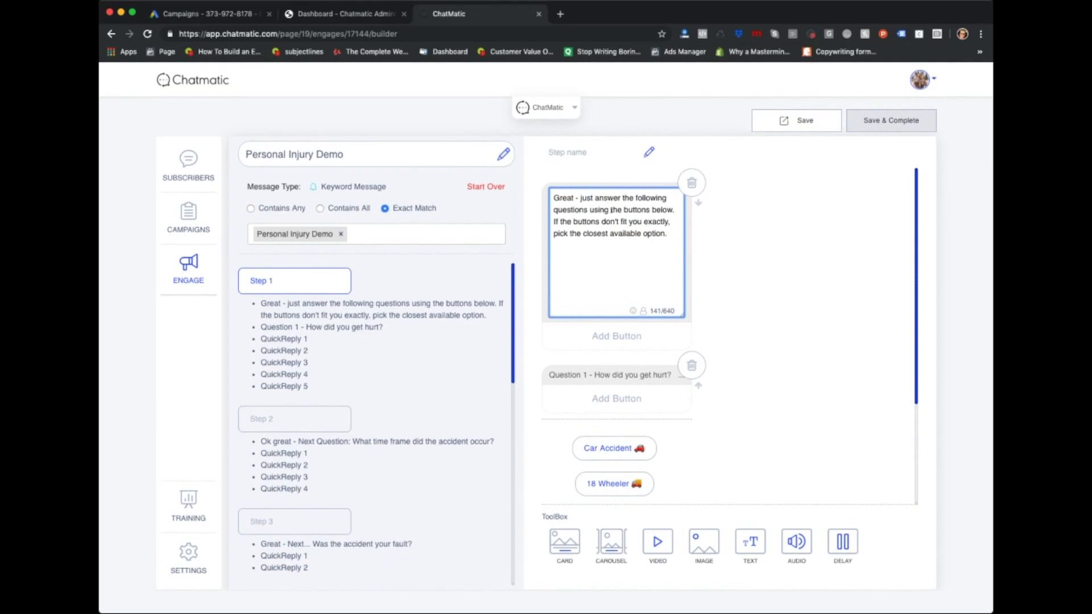
scroll(704, 311, "down", 3)
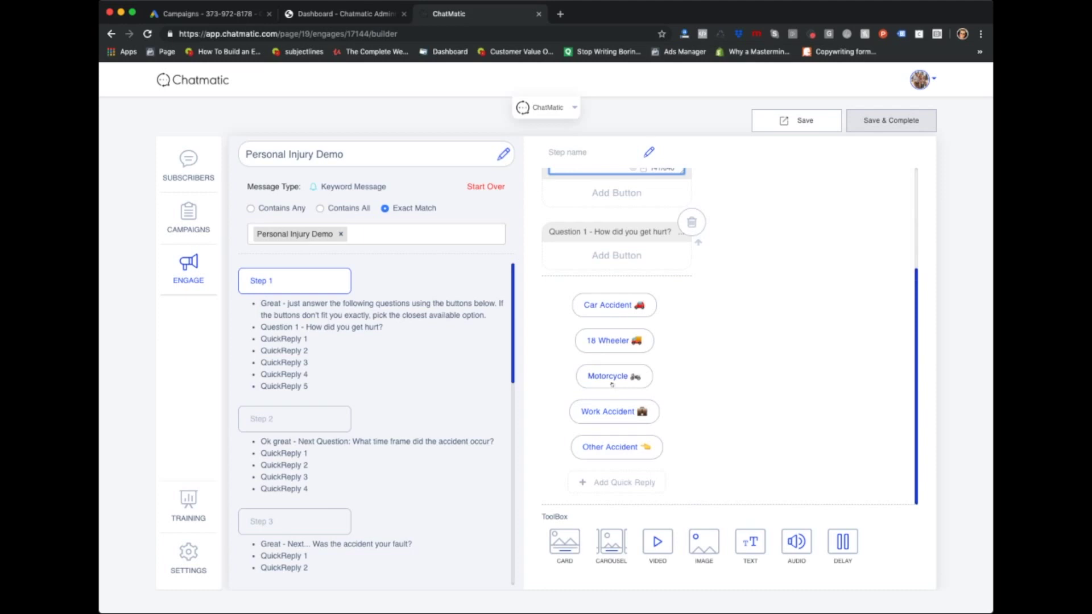
Examine Step 2, the remaining steps, and Step 8 with the settings of its Email quick reply
left_click(268, 428)
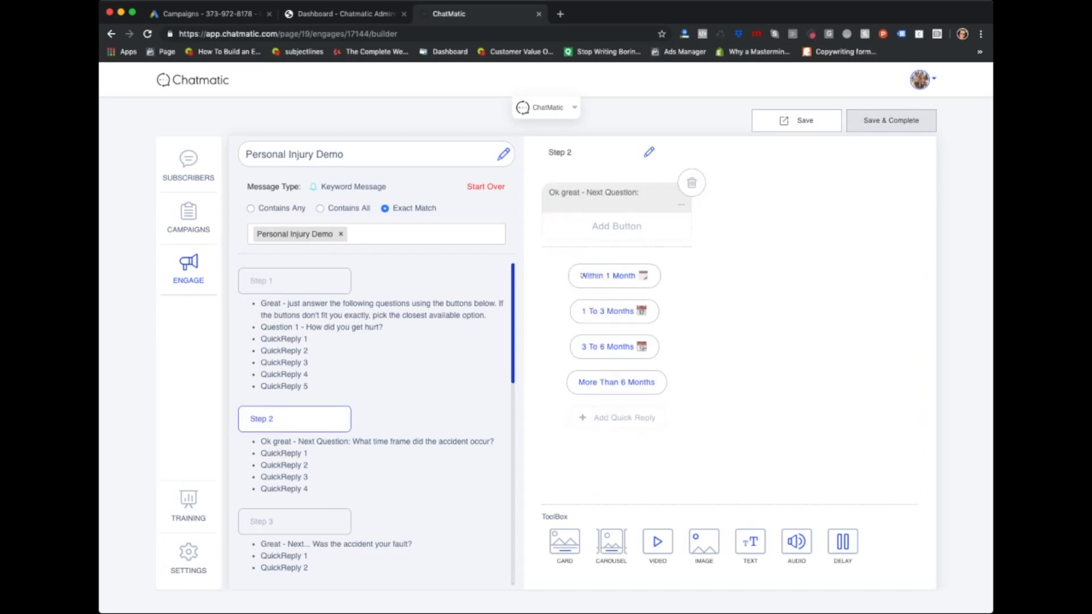
scroll(281, 406, "down", 4)
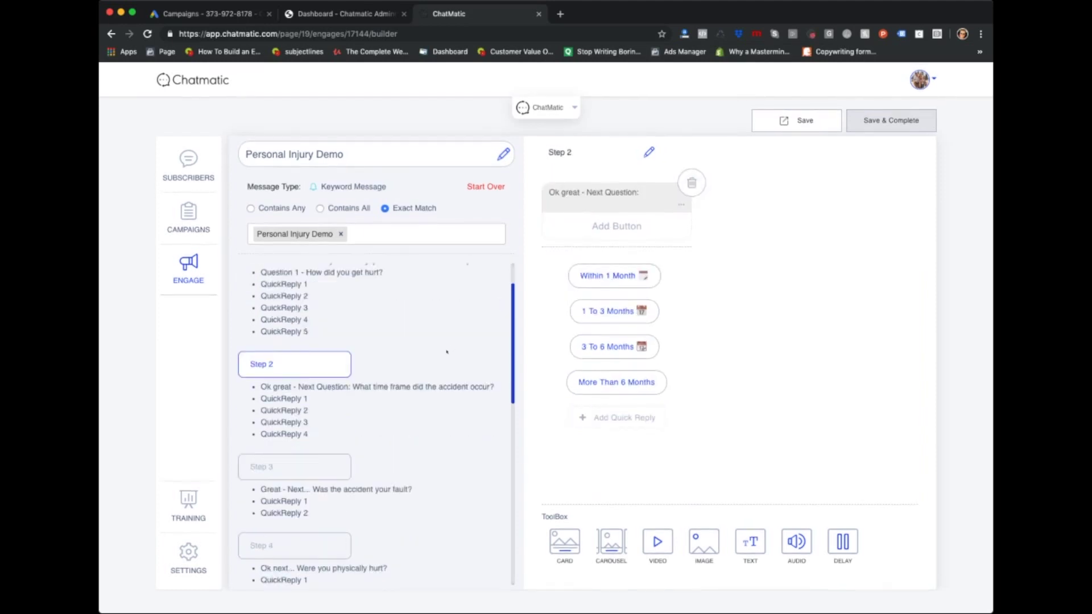
scroll(281, 406, "down", 15)
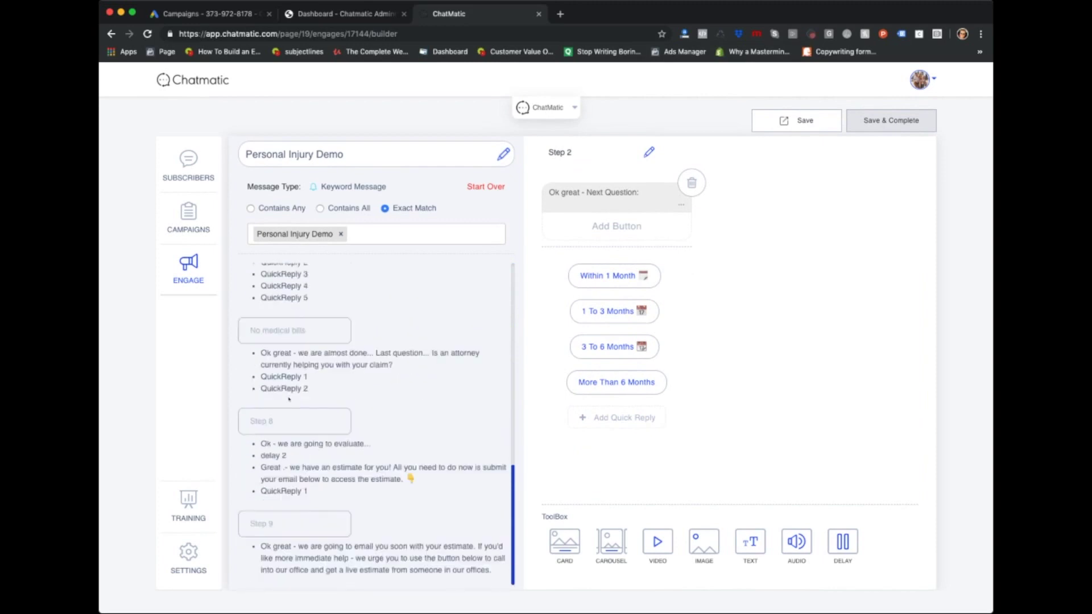
left_click(294, 427)
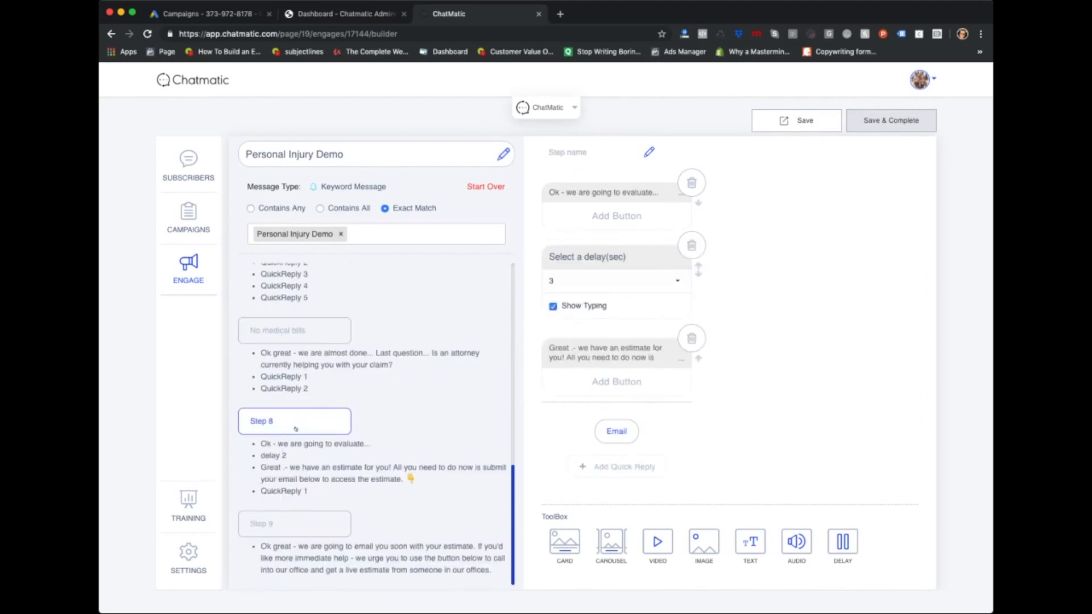
left_click(617, 432)
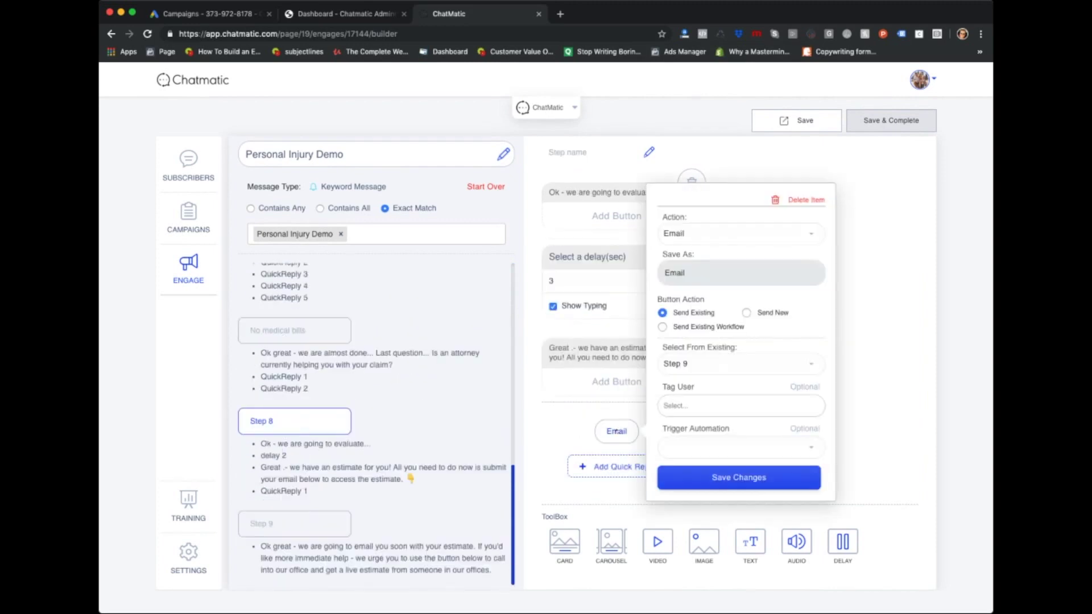
left_click(572, 432)
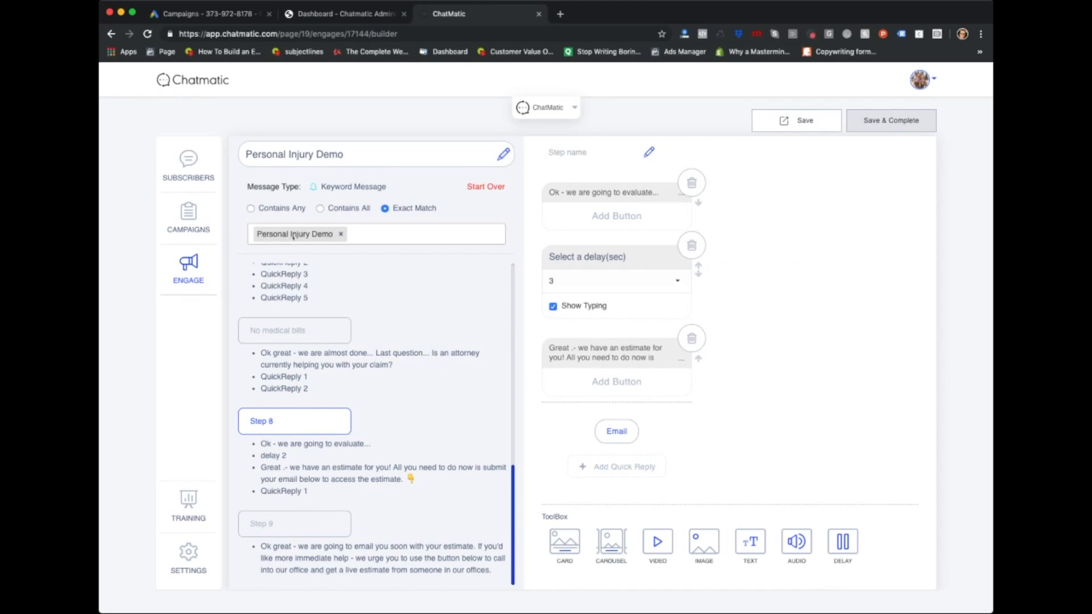
Open m.me/chatmatic in a new browser tab and send the message "Personal Injury demo" to the ChatMatic page in Messenger
left_click(561, 14)
type("m.me/chatmatic")
key("Return")
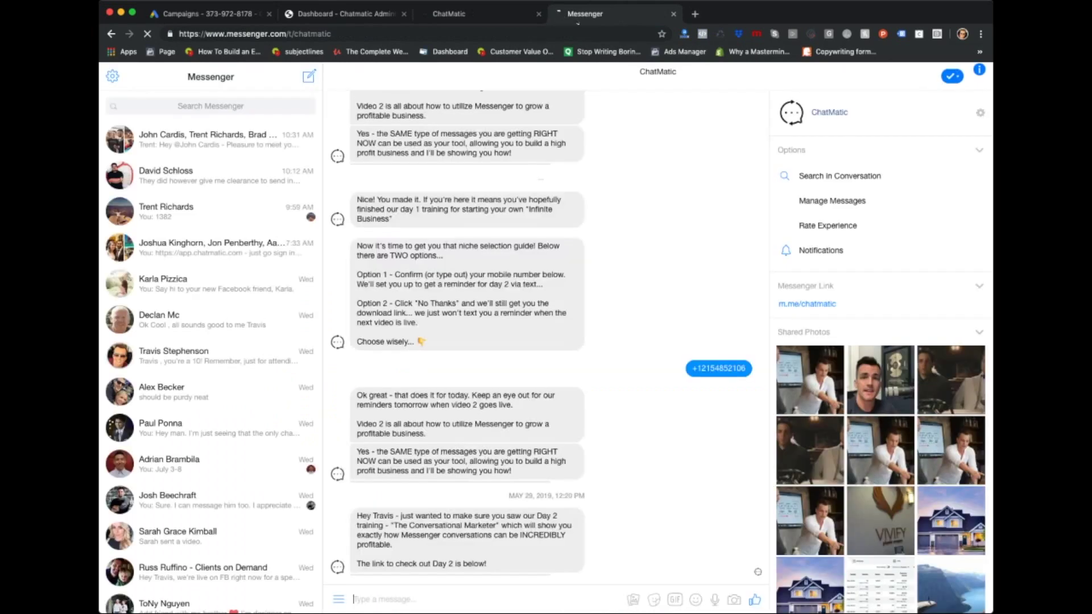
type("Personal In")
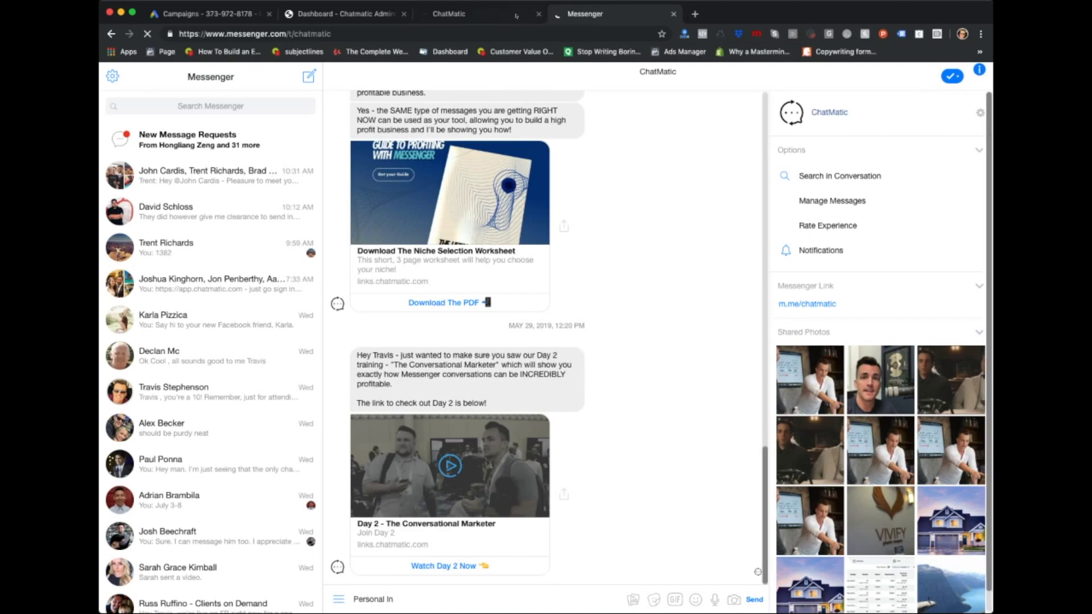
left_click(492, 15)
left_click(601, 18)
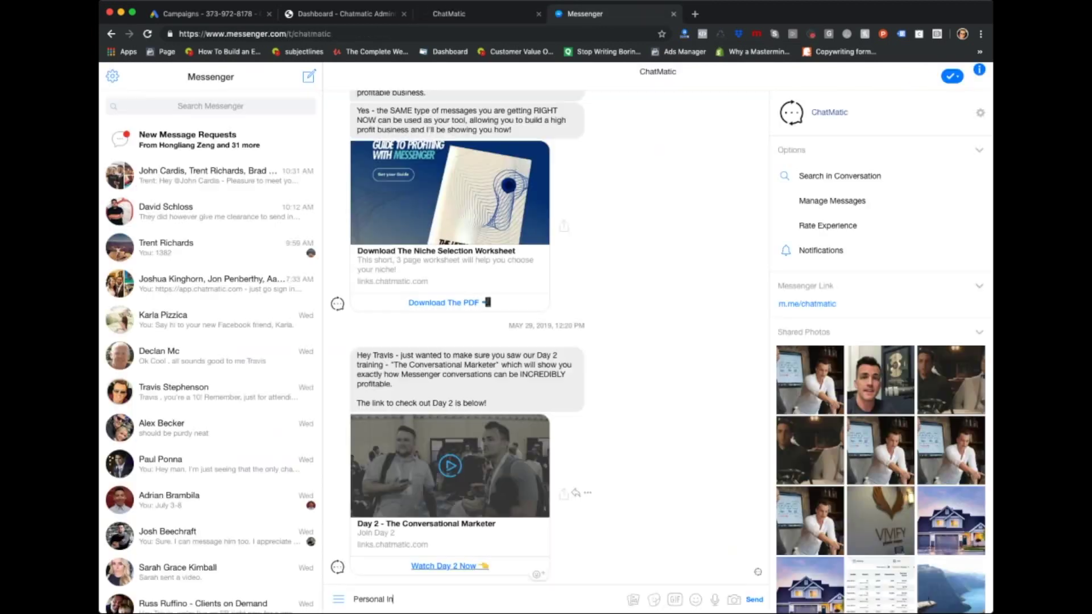
type("jury demo")
key("Return")
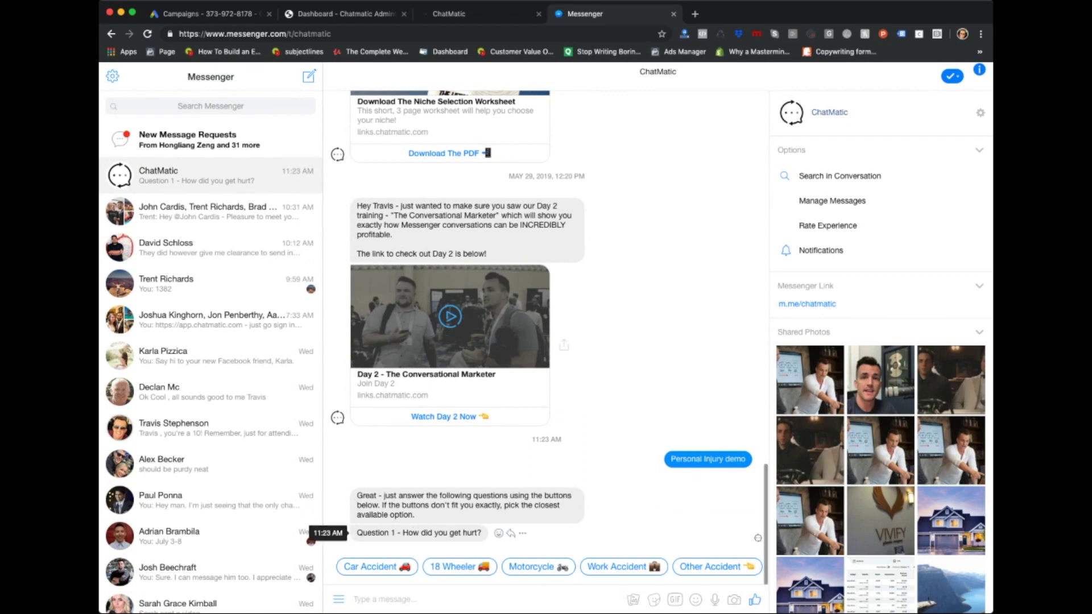
Answer the bot with Motorcycle, 1 To 3 Months, No - Not My Fault and No - I was not, then return to the Chatmatic flow builder
left_click(532, 566)
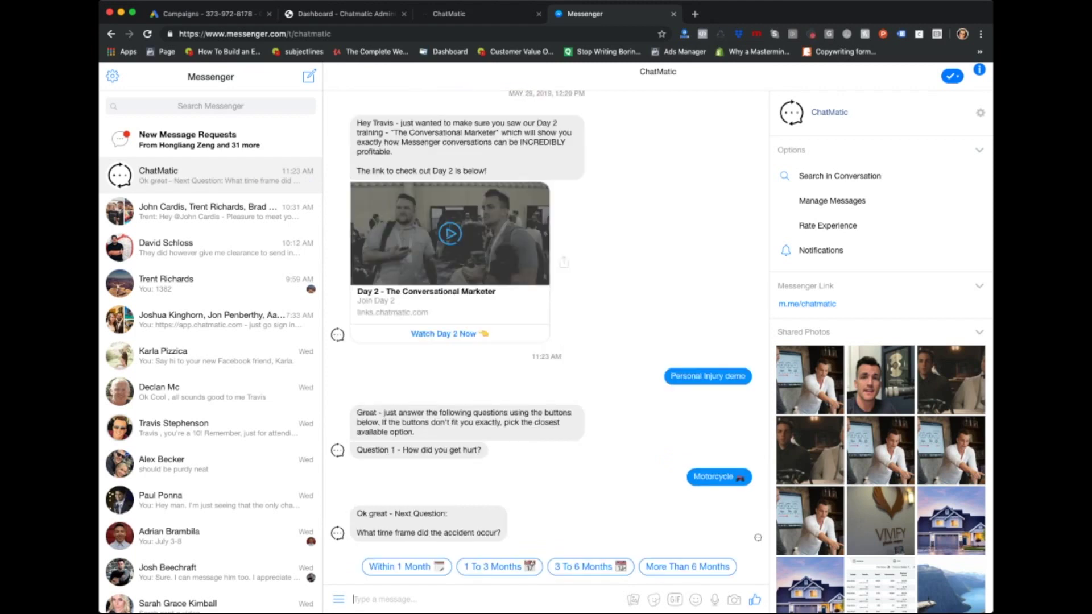
left_click(489, 568)
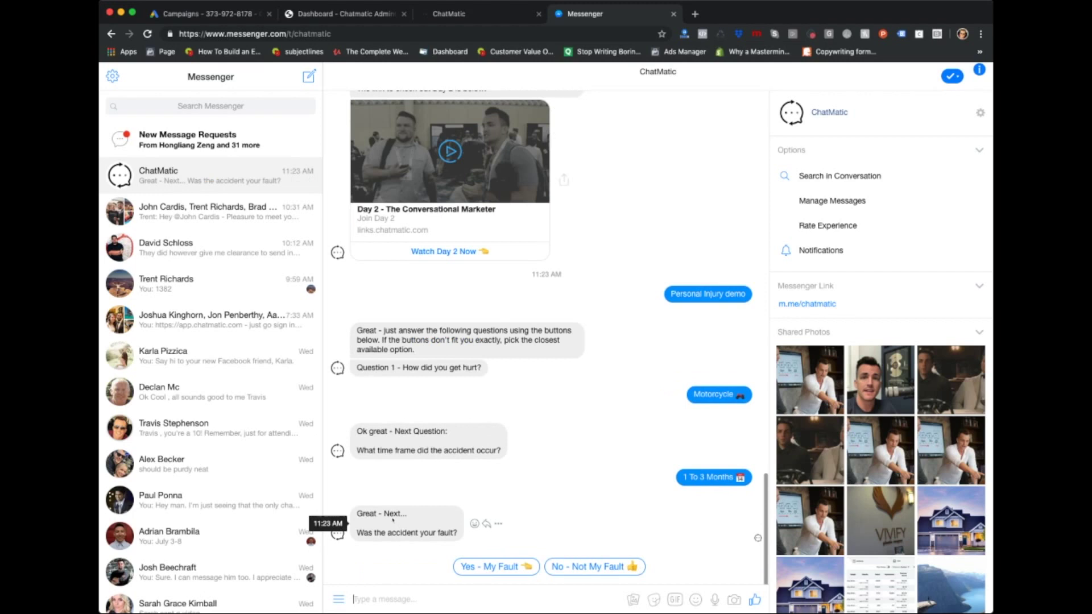
left_click(592, 567)
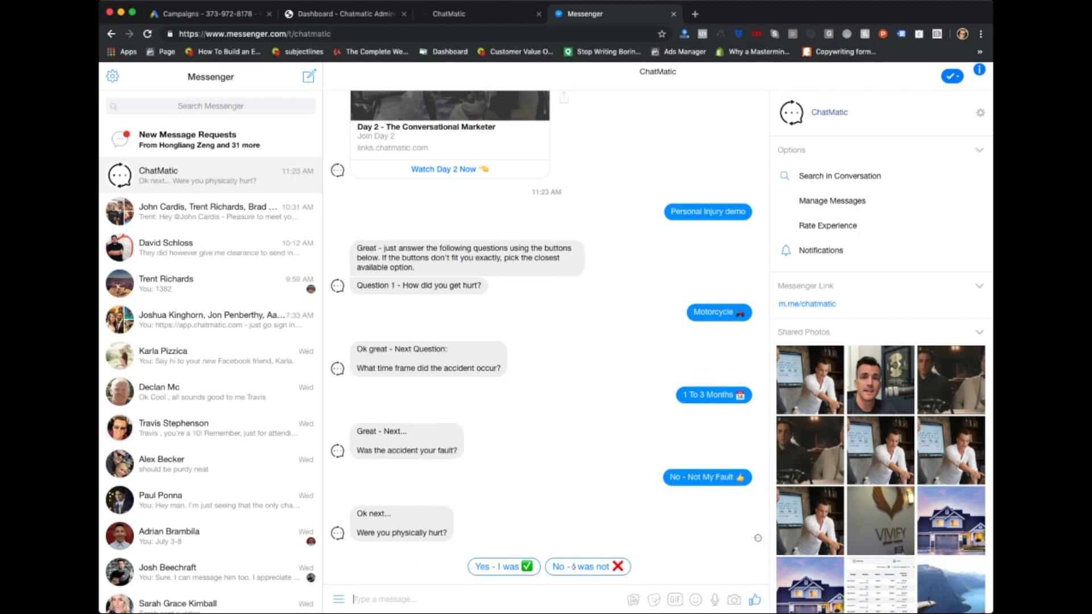
left_click(590, 569)
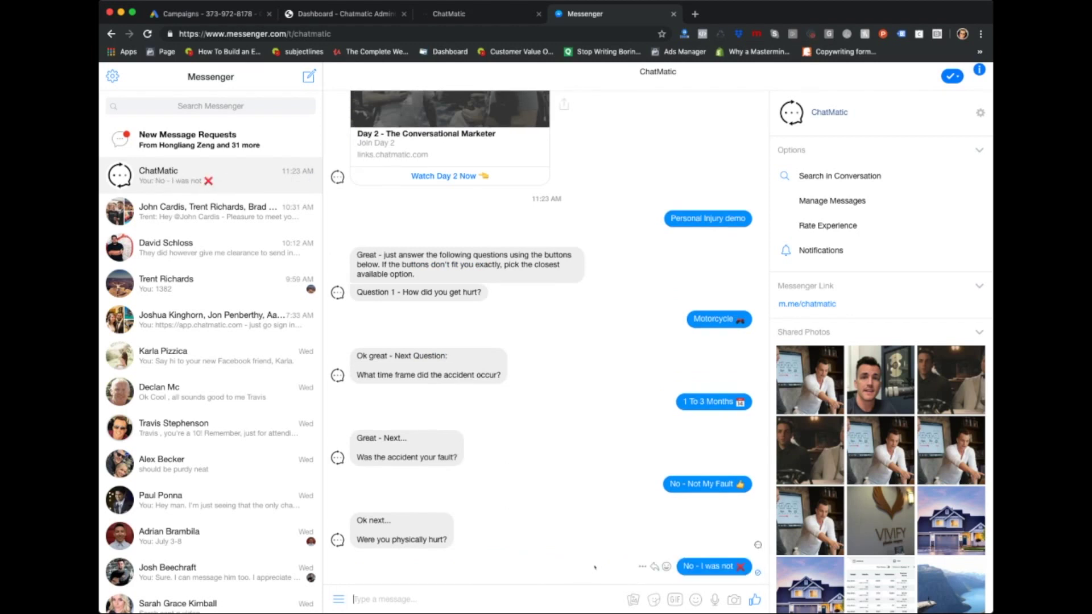
left_click(444, 15)
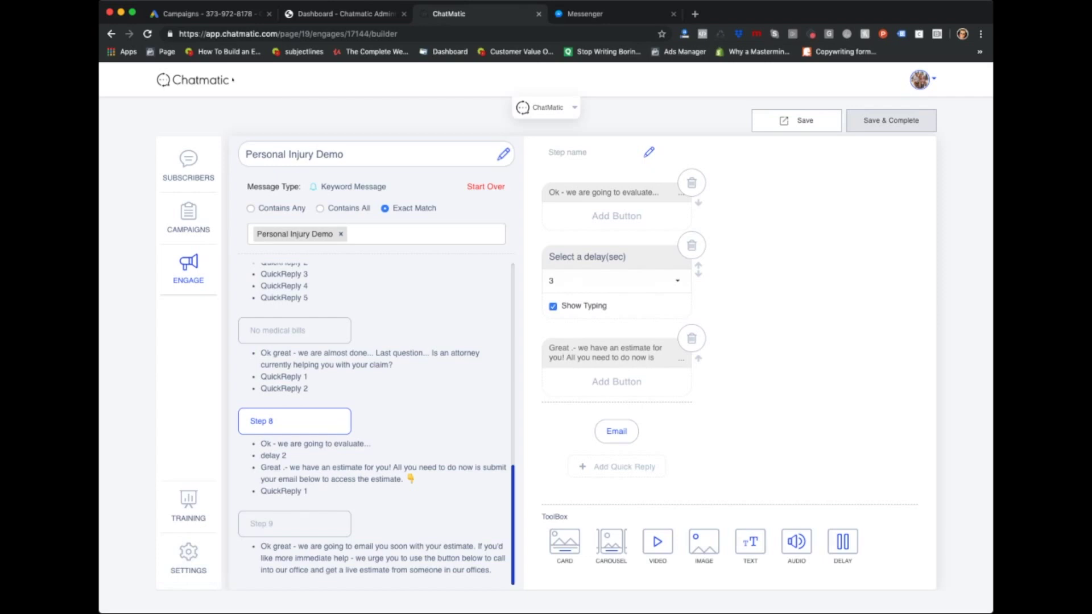
Return to the dashboard, open the Chatmatic DFY page for management and show its engagements
left_click(202, 81)
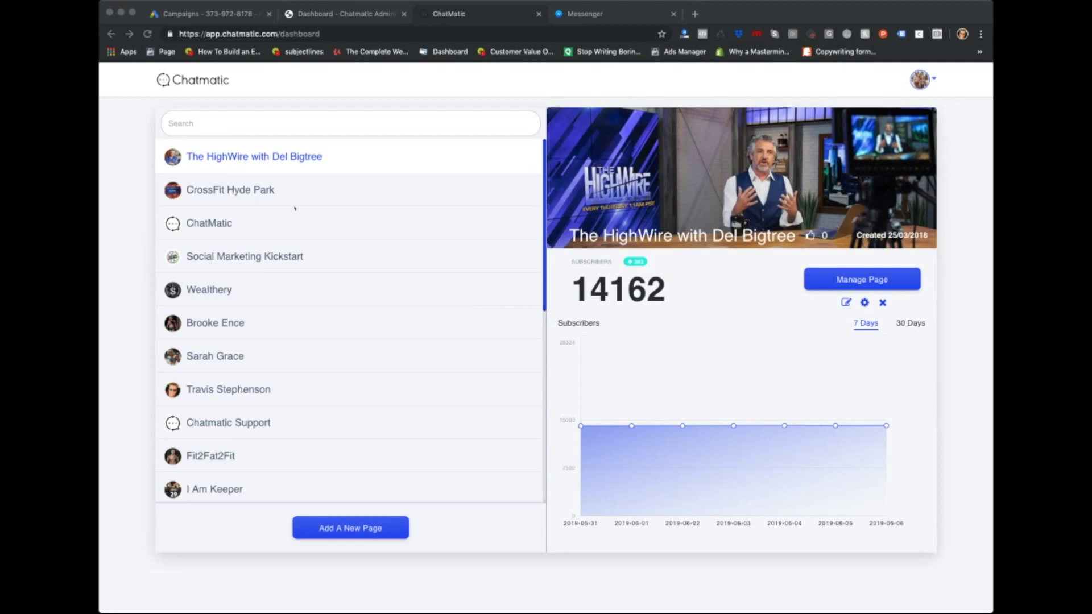
scroll(299, 210, "down", 5)
scroll(296, 211, "down", 8)
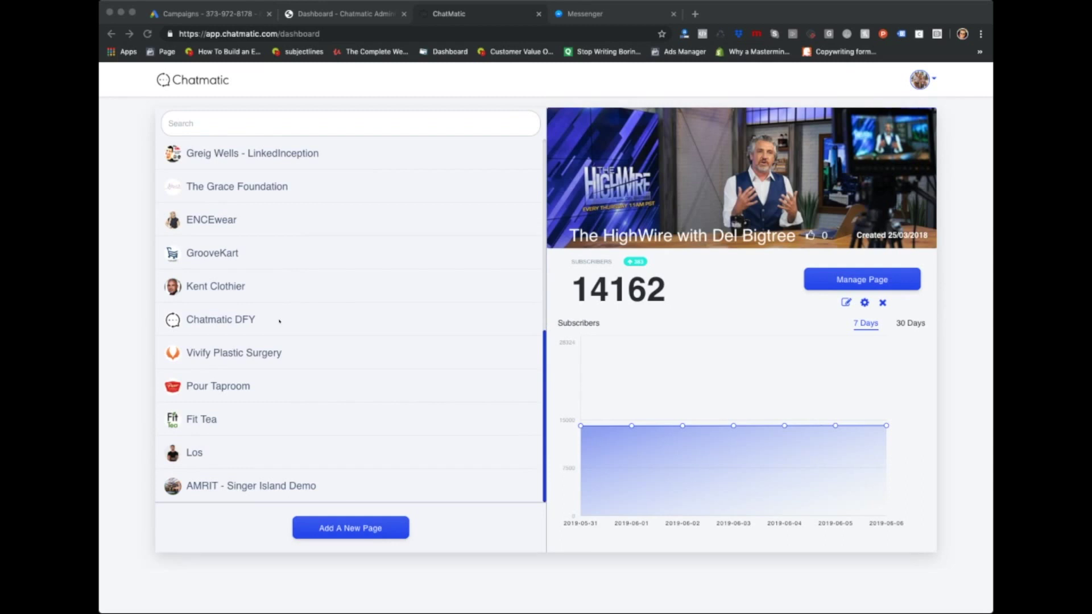
left_click(279, 322)
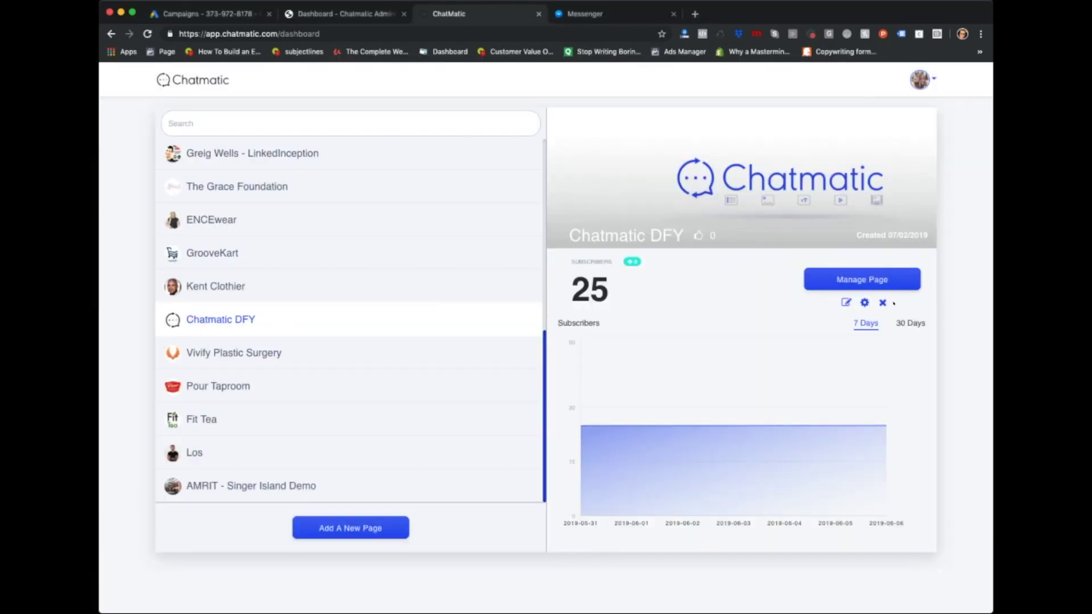
left_click(863, 279)
left_click(209, 263)
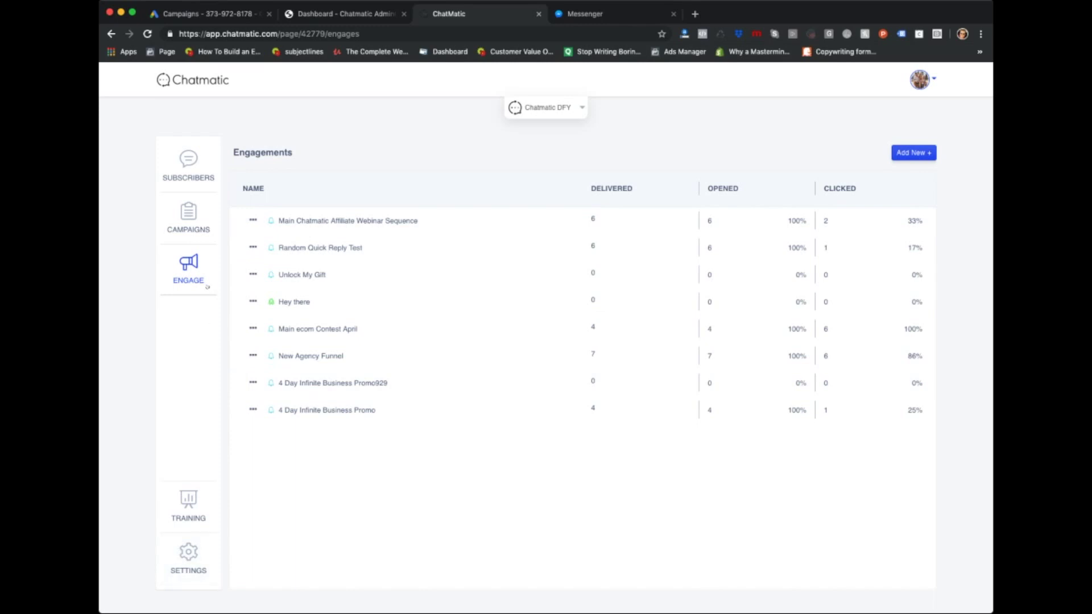
Open the Chatmatic DFY page's template settings and look through the whole My Templates list with its download counts and share codes
left_click(188, 554)
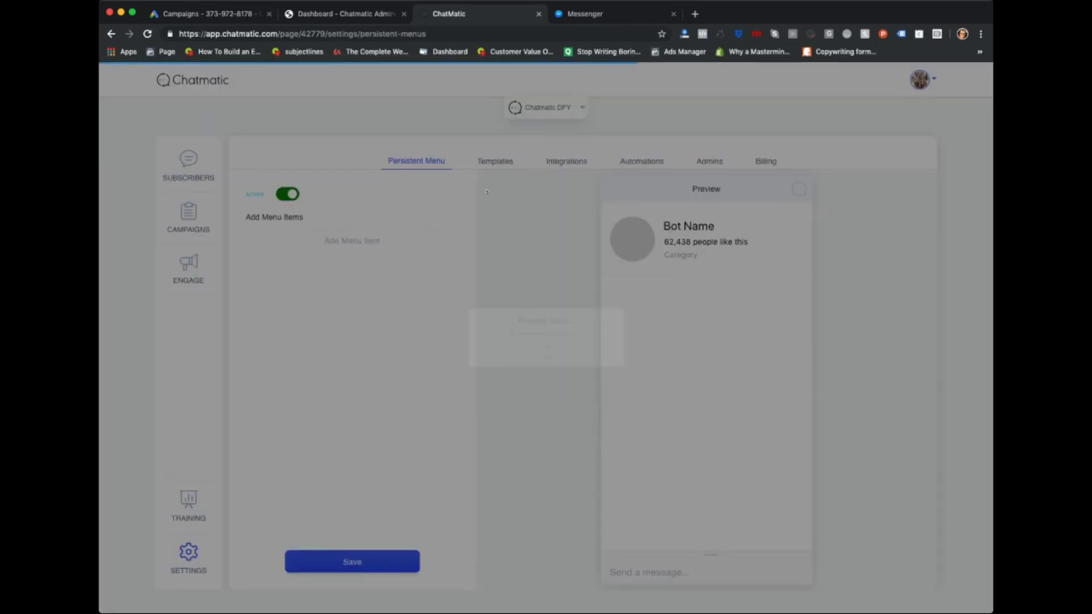
left_click(504, 162)
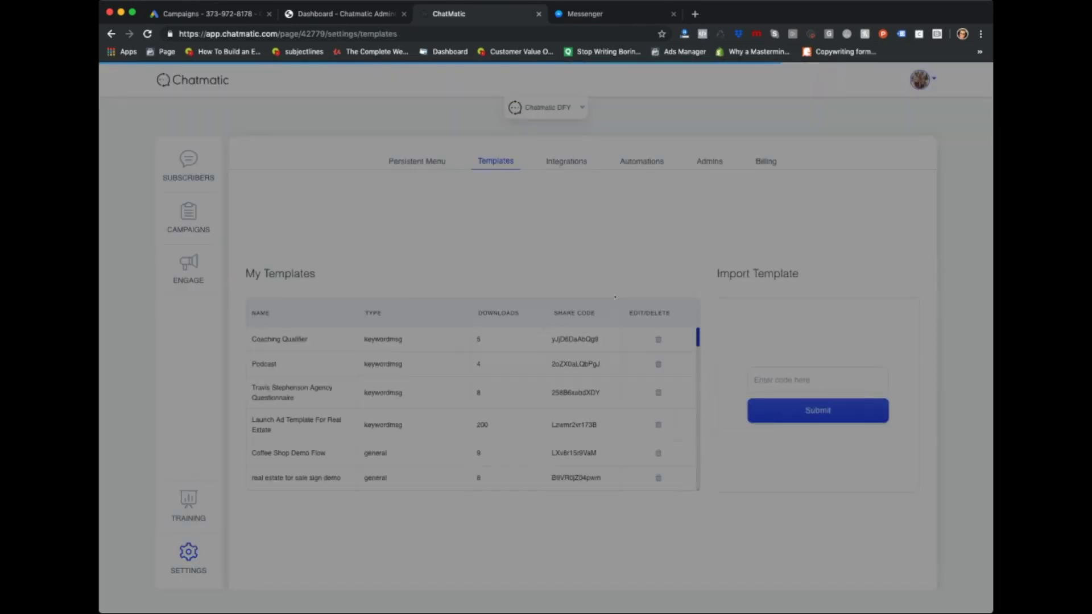
scroll(454, 421, "down", 1)
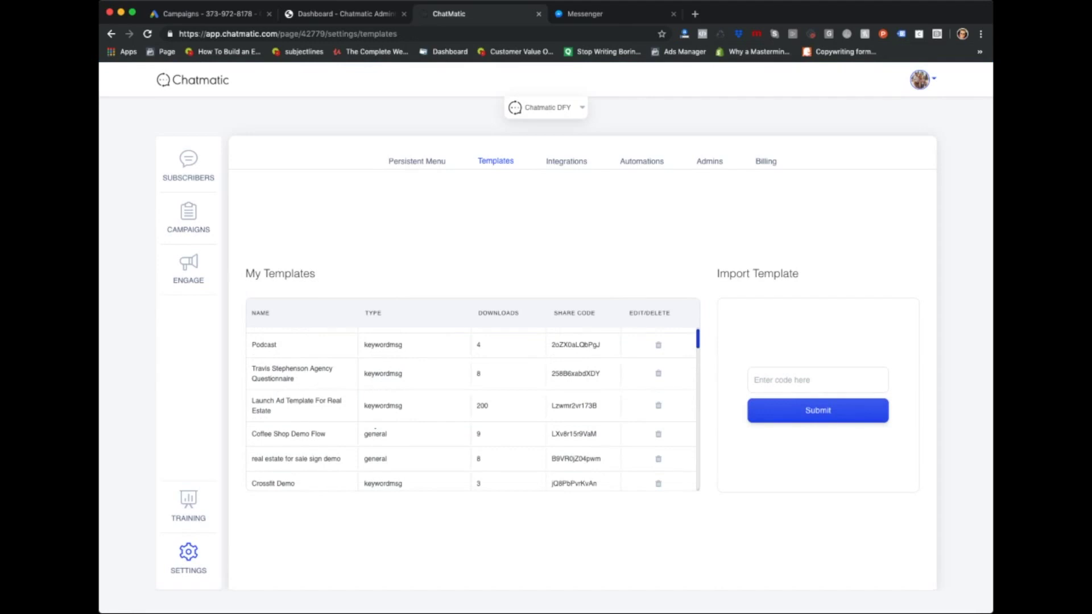
scroll(376, 429, "down", 1)
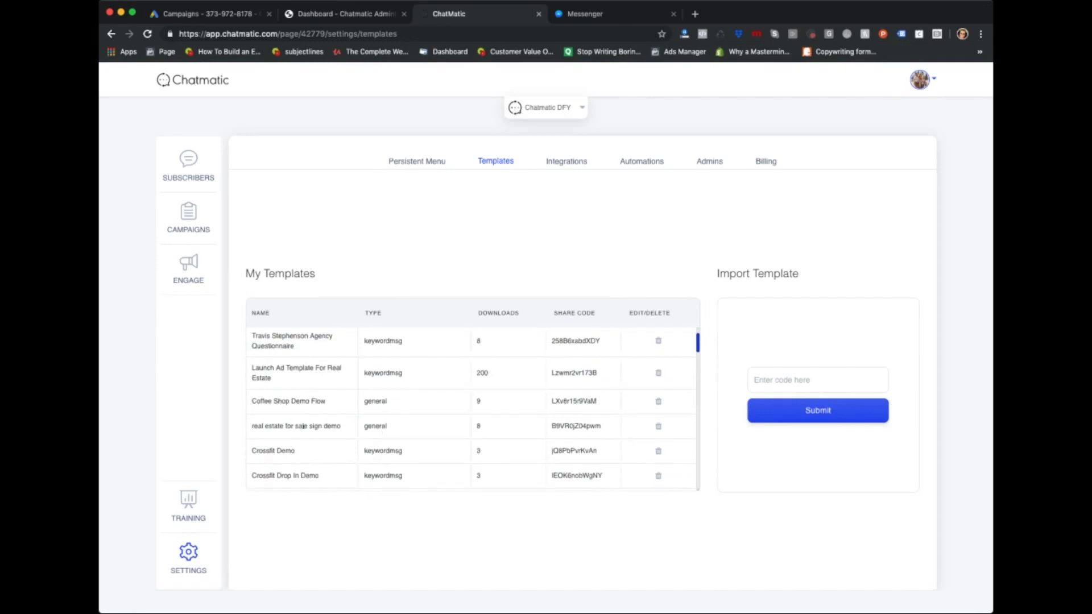
scroll(316, 426, "down", 4)
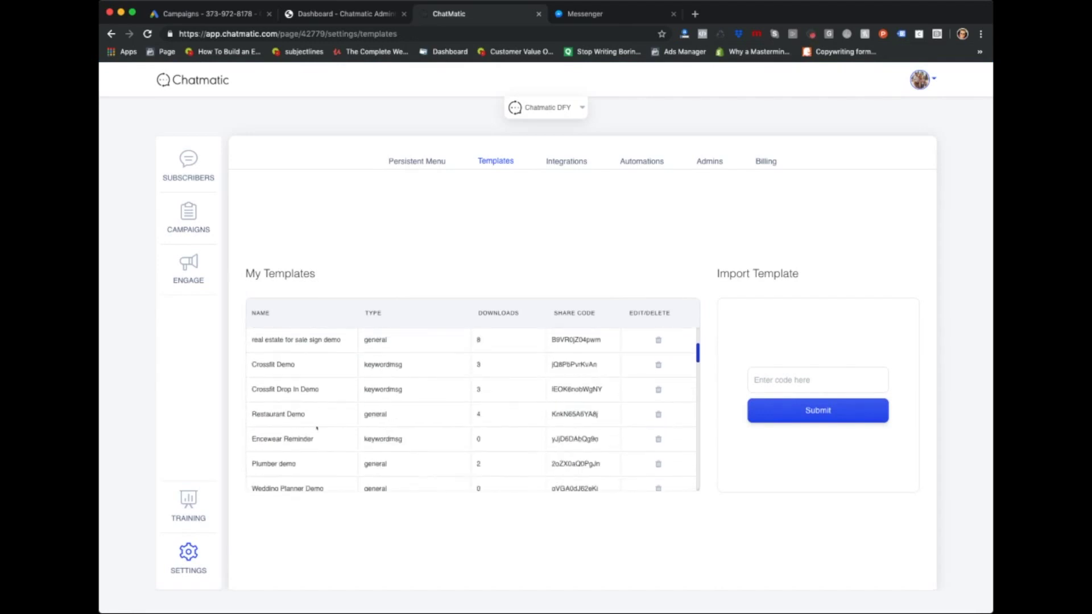
scroll(322, 421, "down", 6)
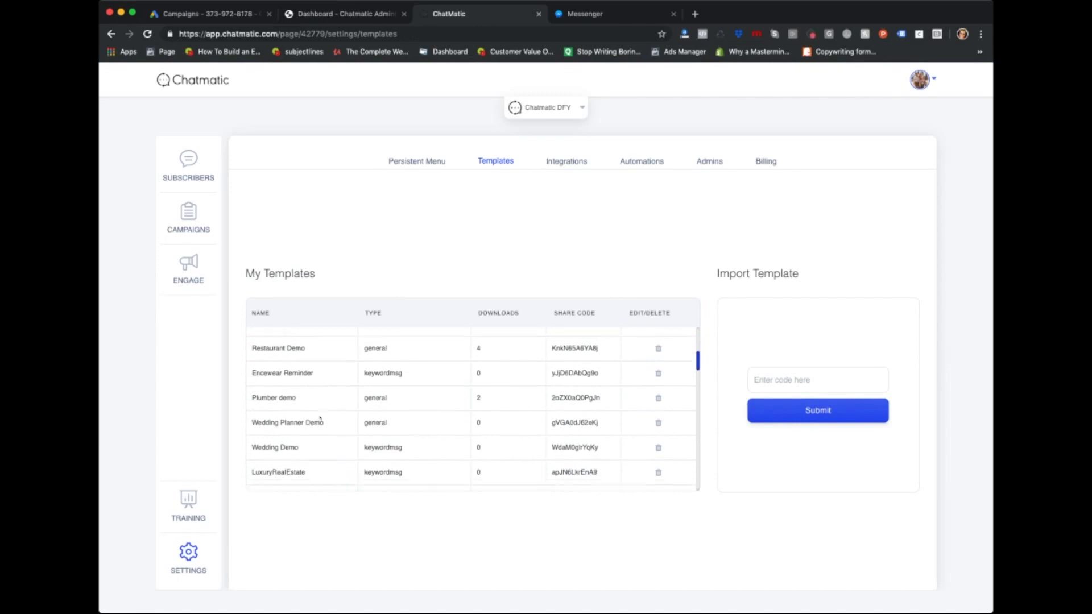
scroll(311, 427, "down", 1)
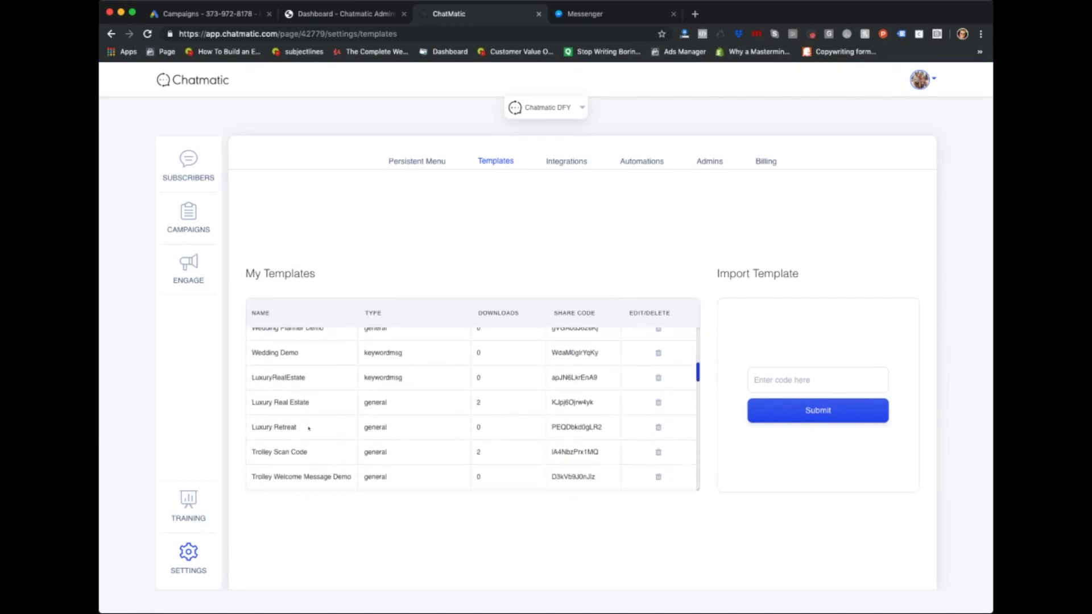
scroll(309, 428, "down", 3)
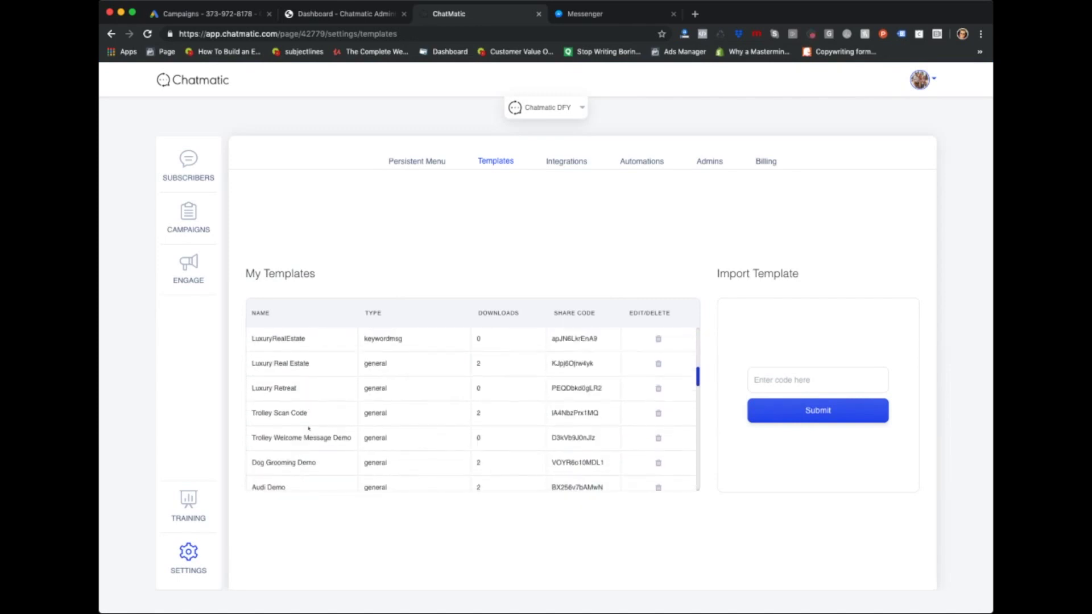
scroll(298, 420, "down", 3)
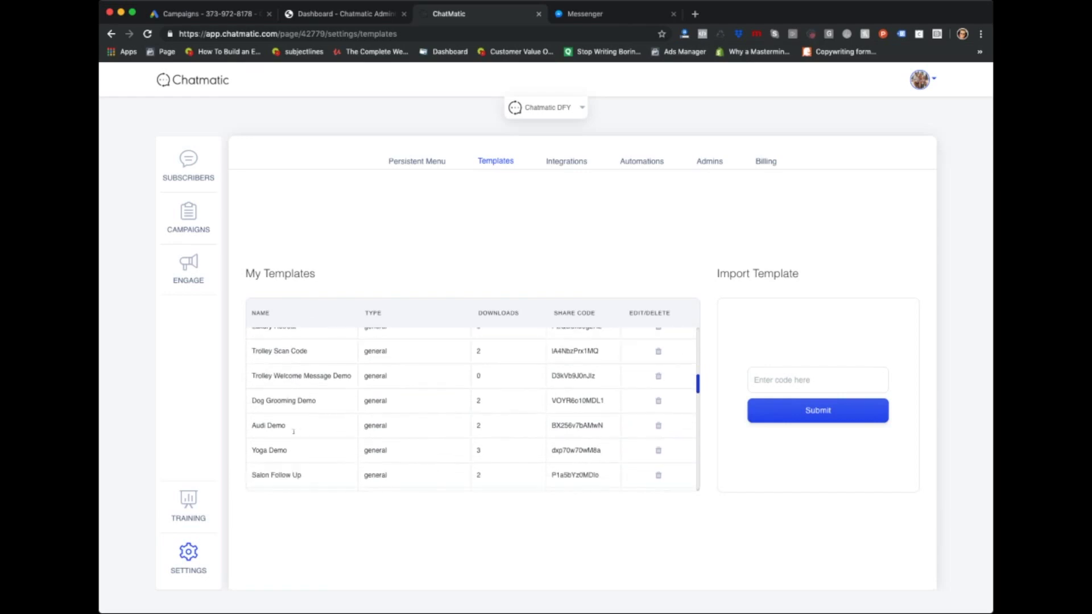
scroll(367, 373, "down", 3)
scroll(370, 376, "down", 4)
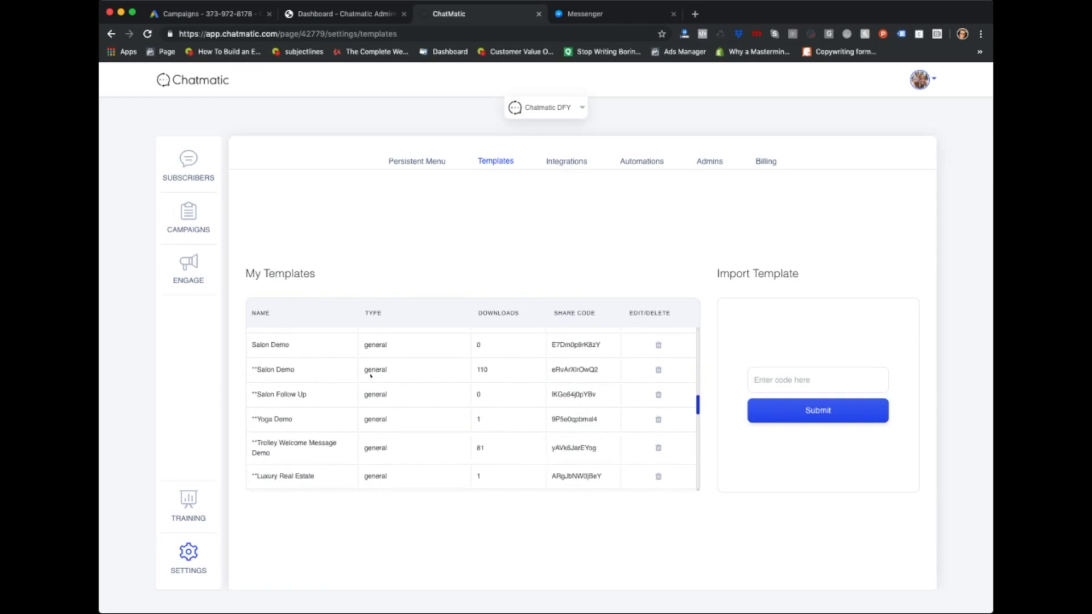
scroll(364, 378, "down", 5)
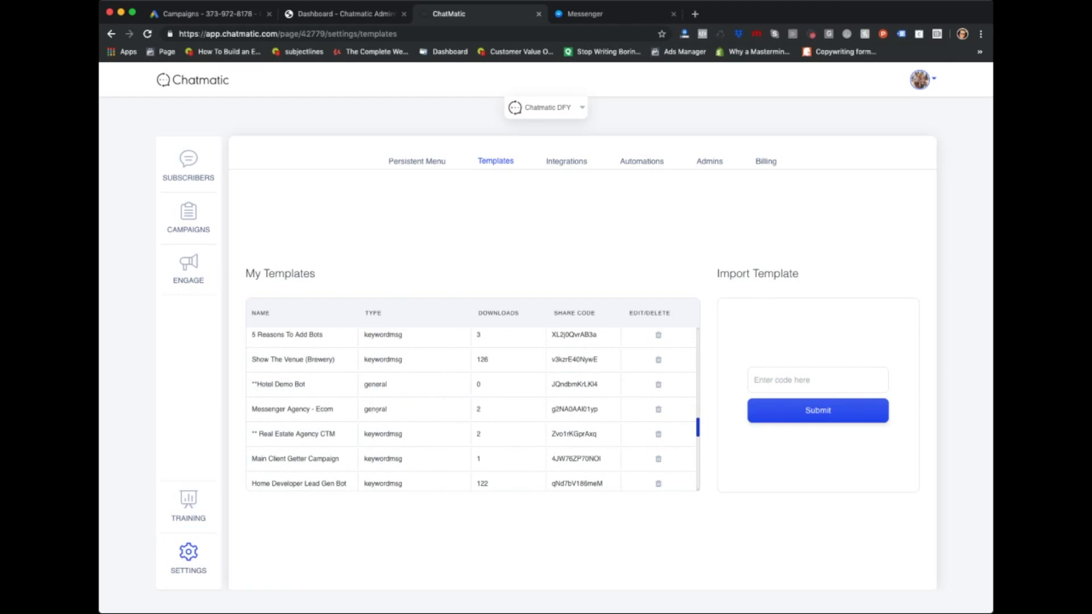
scroll(377, 410, "down", 7)
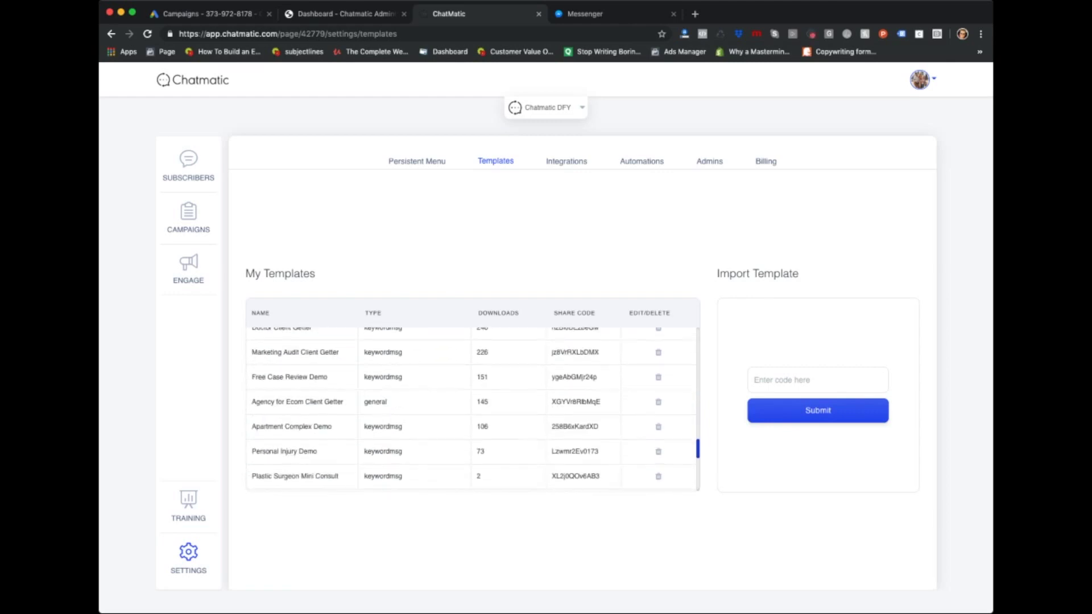
scroll(376, 402, "down", 6)
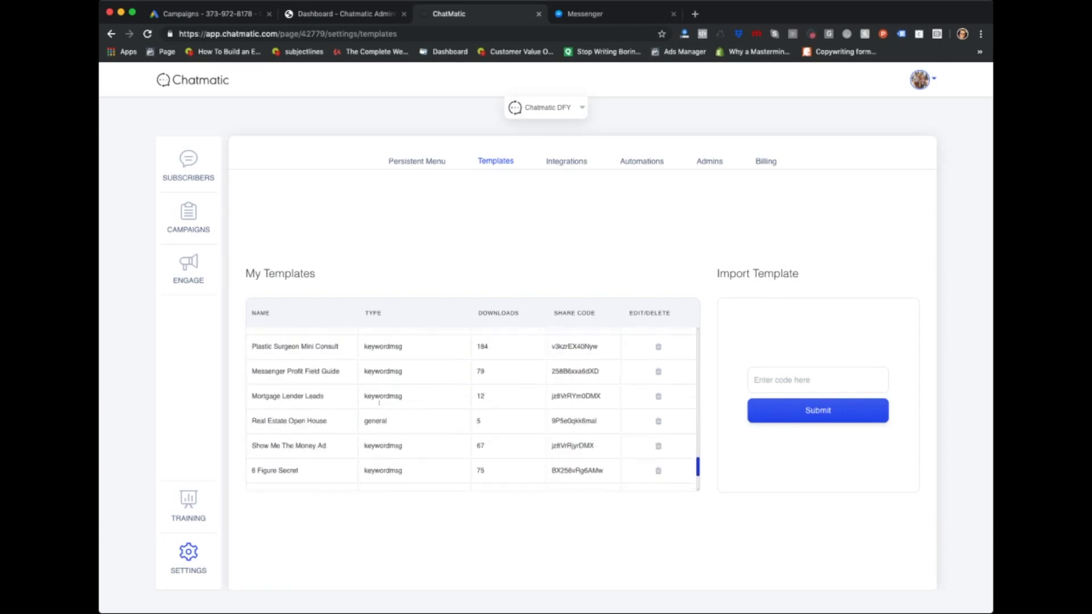
scroll(380, 410, "down", 4)
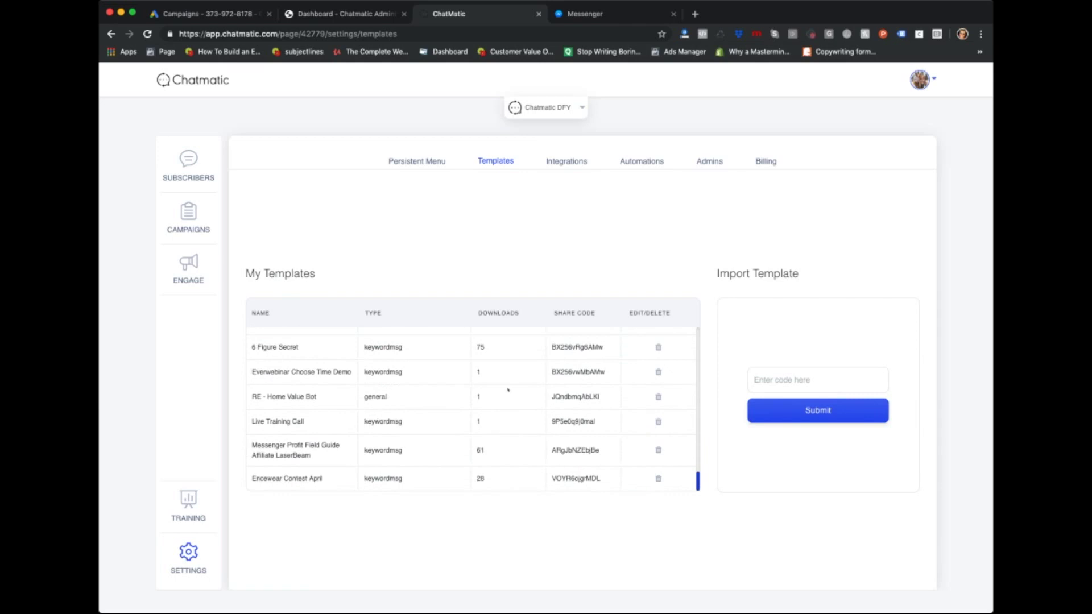
Import the RE - Home Value Bot template using its share code and check for it in the Engagements list
double_click(569, 396)
key("ctrl+c")
left_click(818, 380)
key("ctrl+v")
left_click(830, 411)
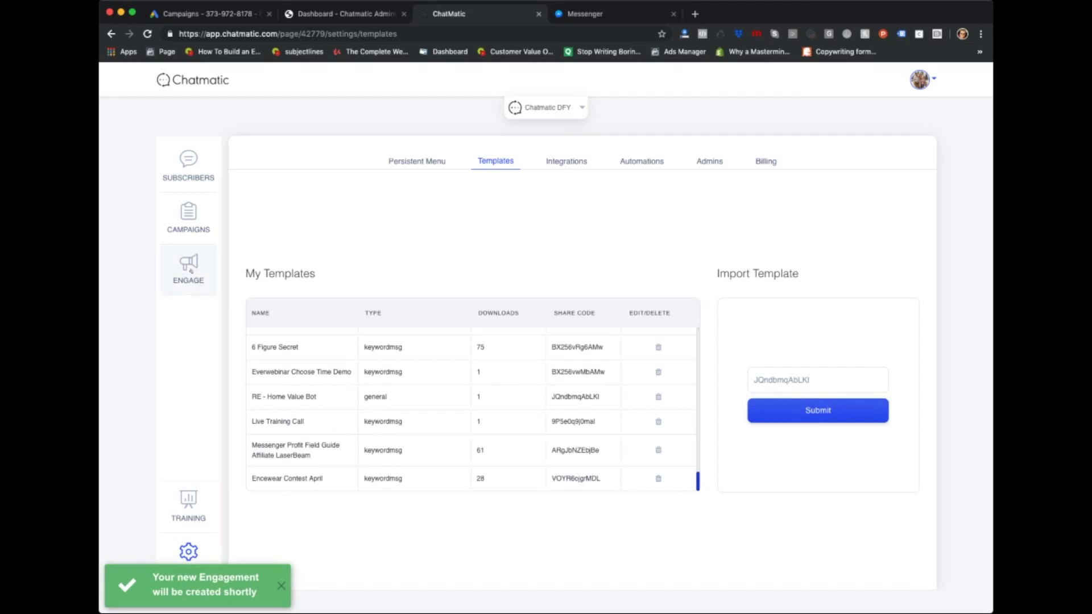
left_click(188, 269)
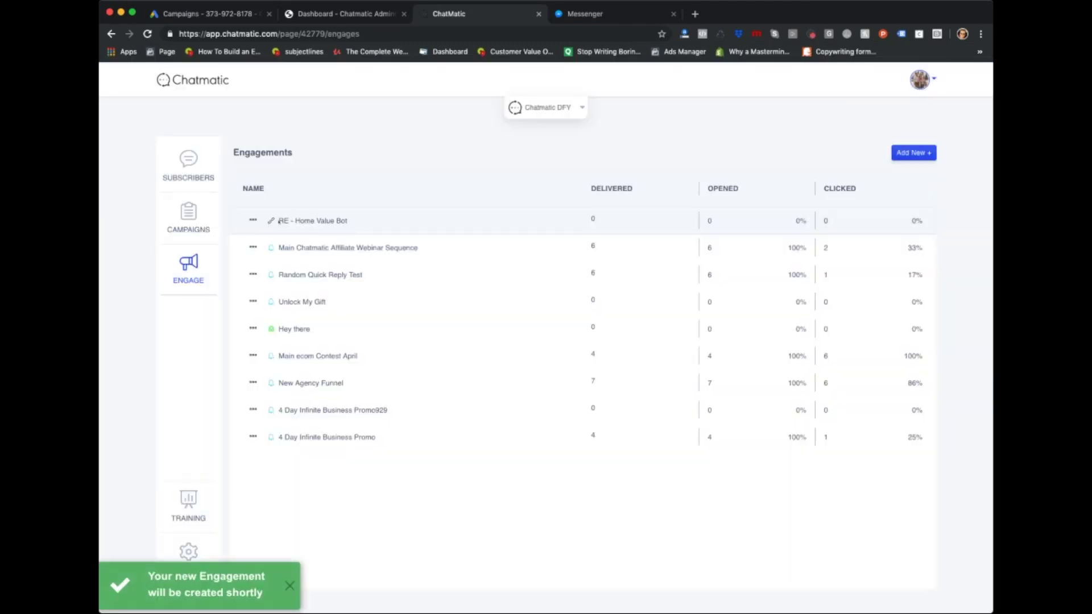
left_click_drag(279, 222, 350, 221)
left_click(350, 221)
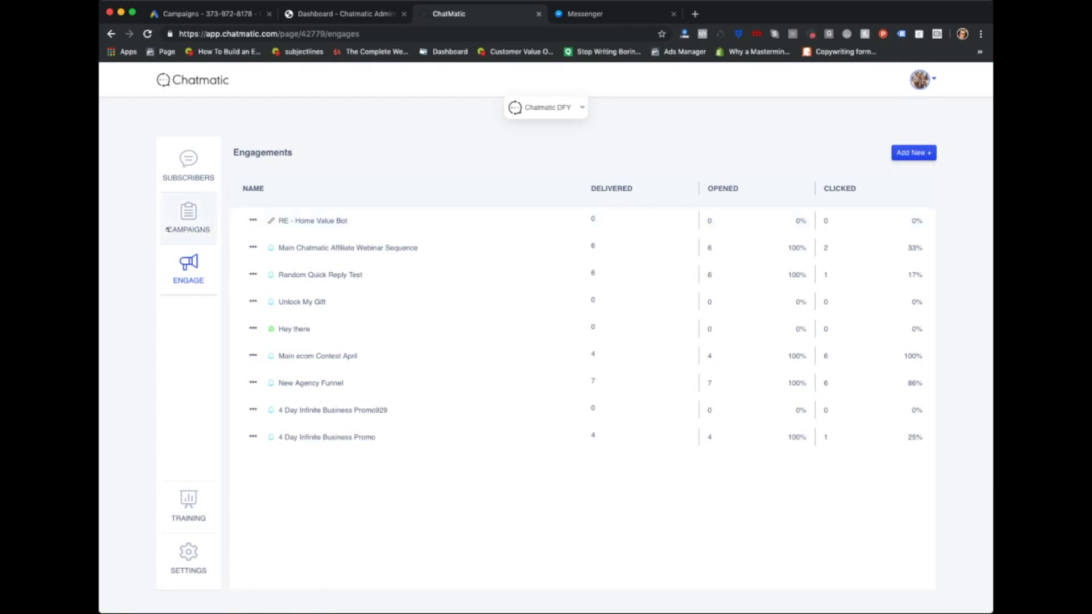
Create an M.me Links campaign named "Live Demo" that uses the existing RE - Home Value Bot engagement
left_click(188, 216)
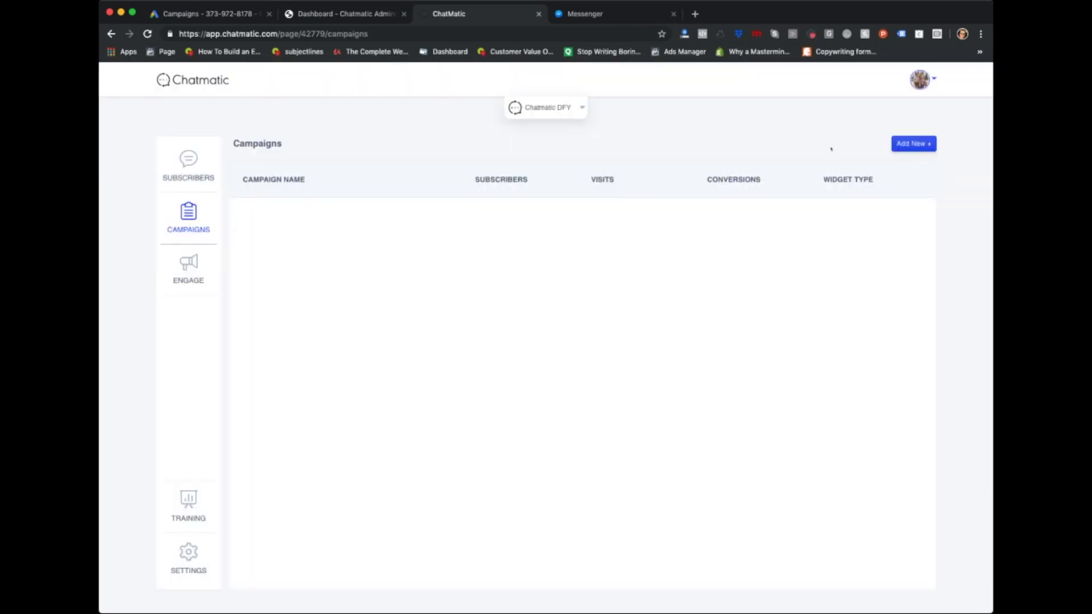
left_click(906, 144)
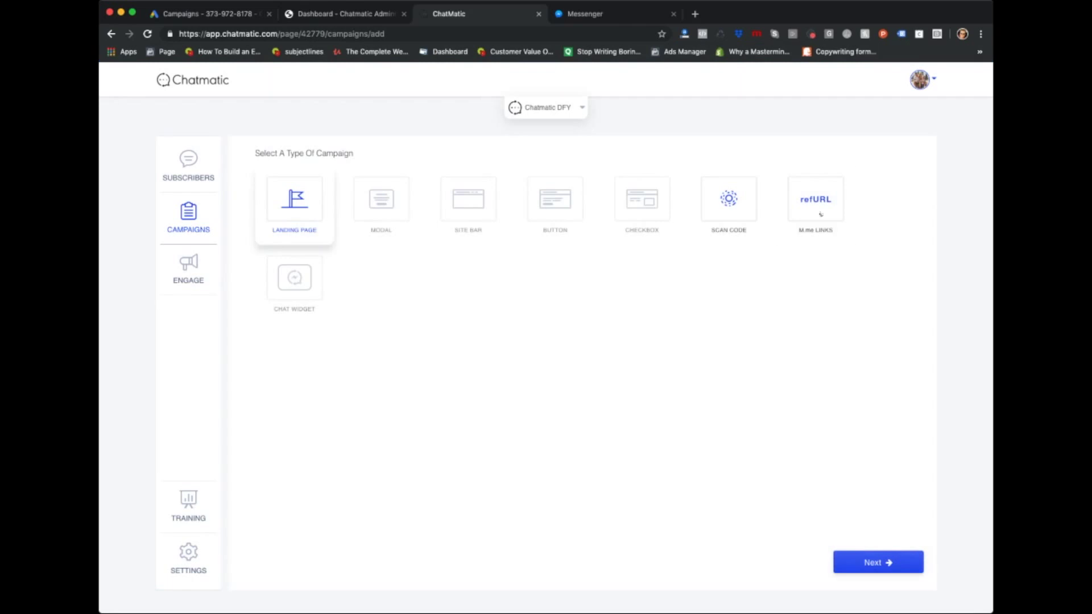
left_click(821, 214)
left_click(906, 560)
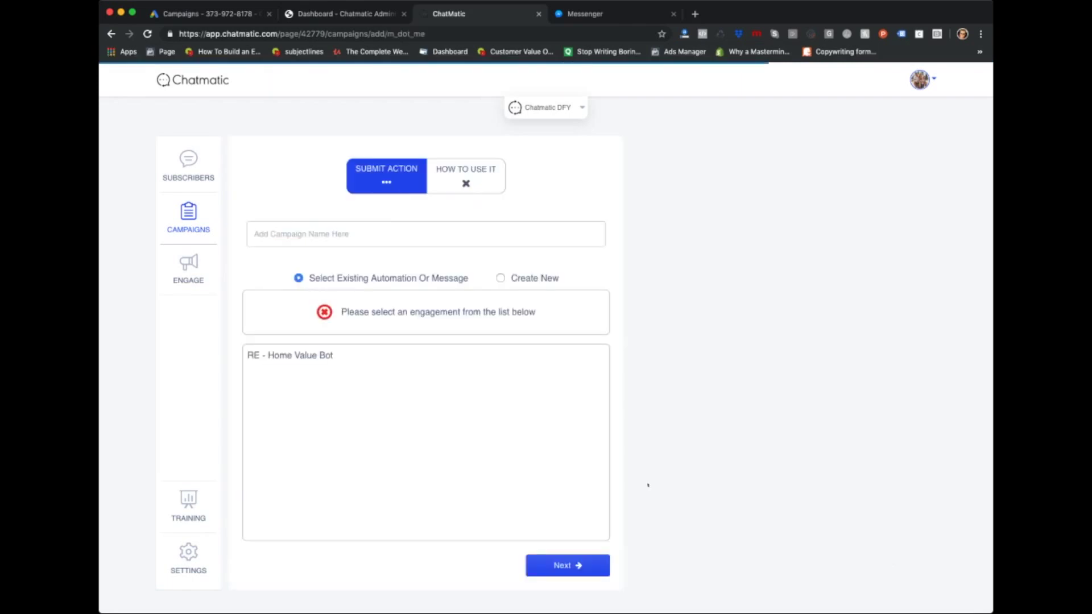
left_click(404, 238)
type("Live Demo")
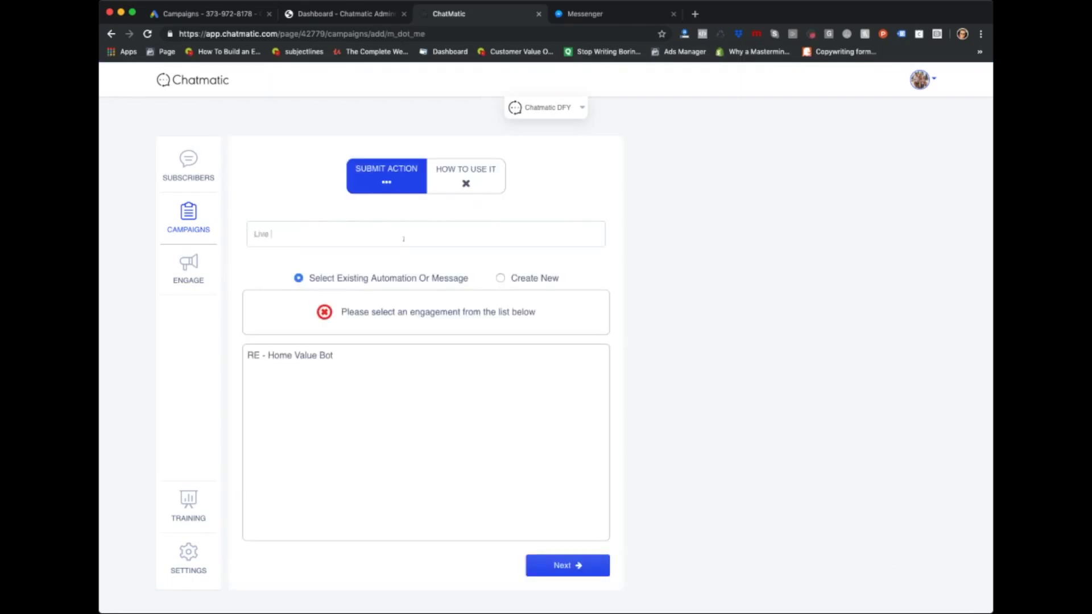
left_click(305, 355)
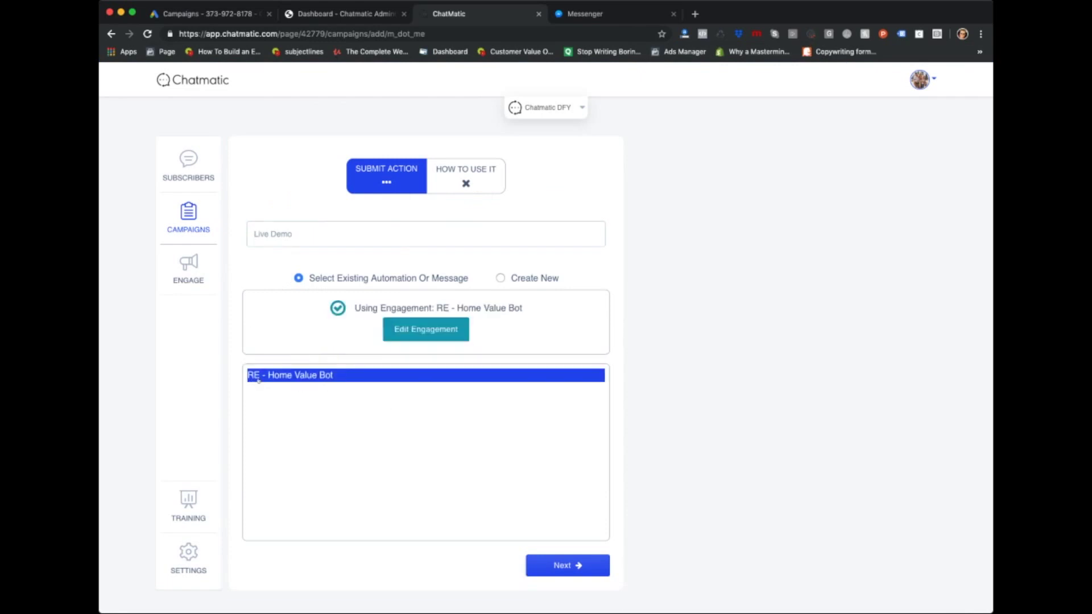
left_click(566, 566)
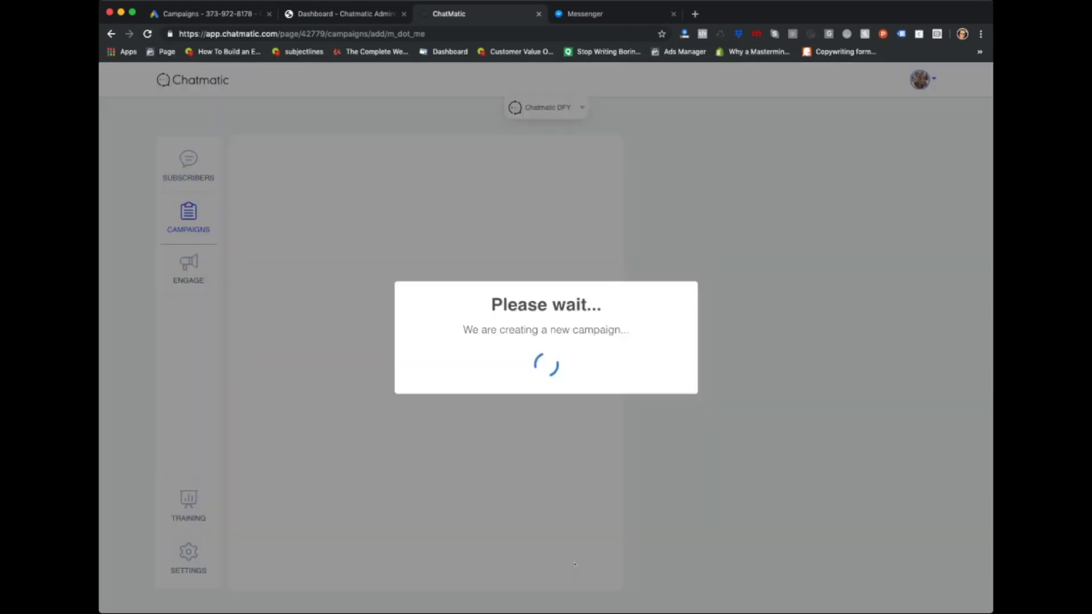
Enable the customer ref URL for the campaign's m.me link, set it to "livecall" and save
left_click(247, 304)
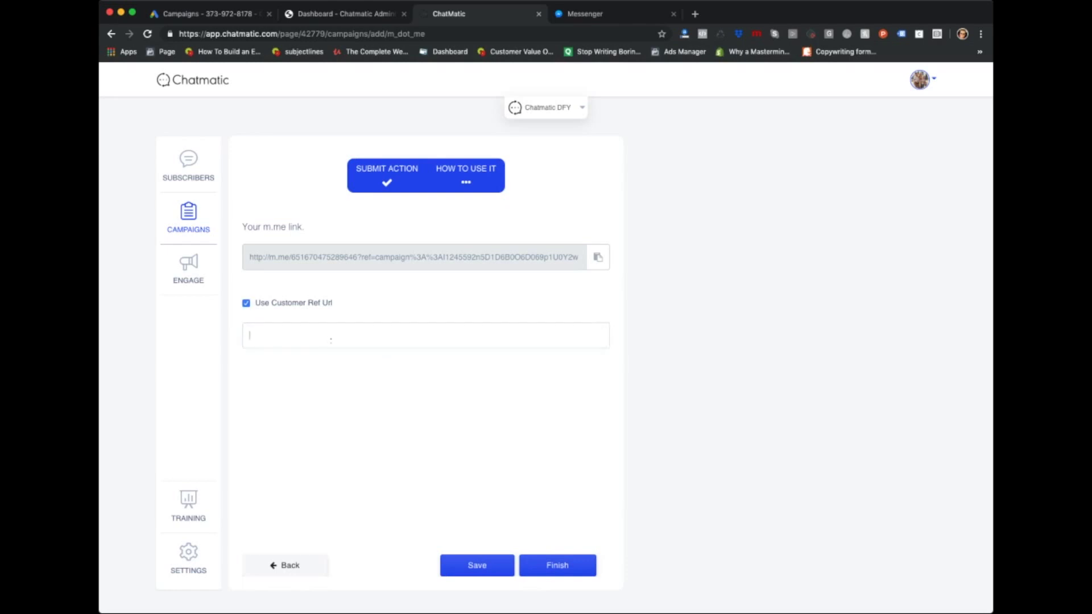
left_click(331, 339)
type("livca")
type("ecall")
left_click(479, 566)
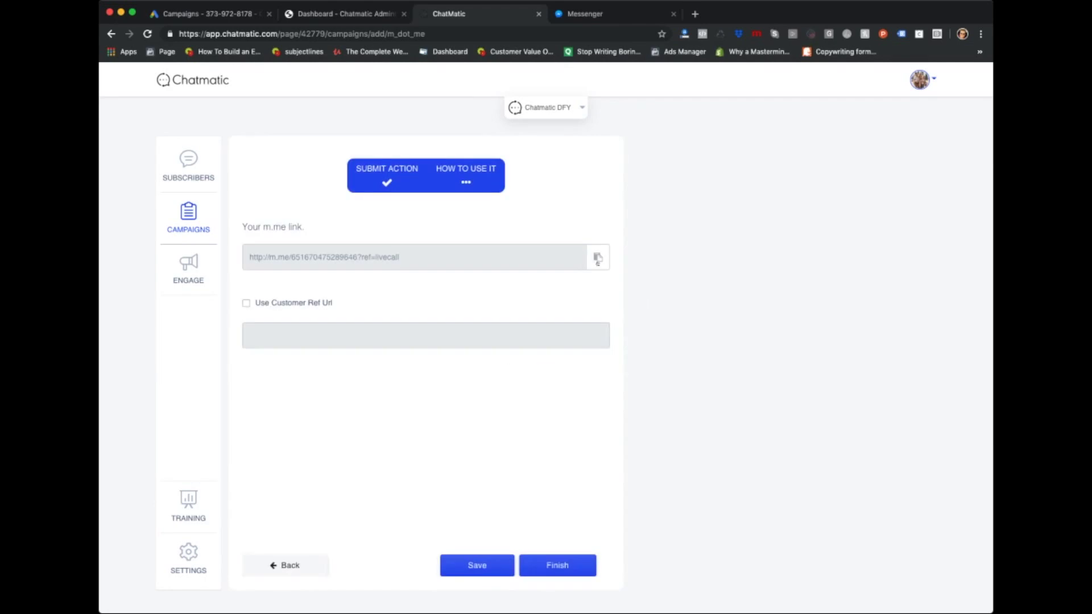
Copy the campaign's m.me link and open it in a new browser tab to start the bot in Messenger
left_click(598, 259)
left_click(695, 13)
key("ctrl+v")
key("Return")
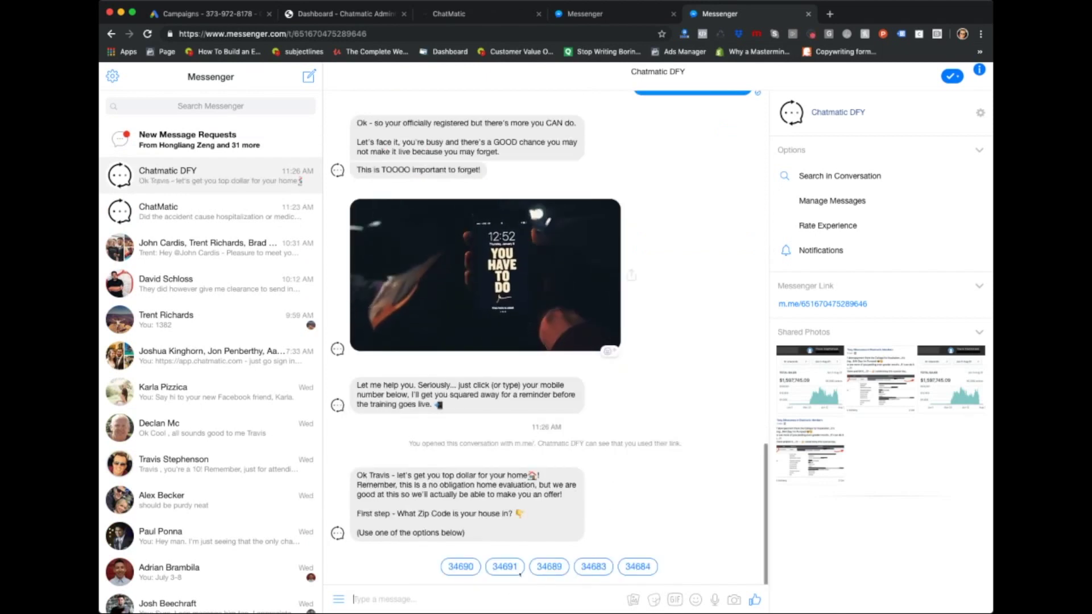
Answer the home value bot in Messenger with zip code 34689, Looking To Move and 3 Bedrooms
left_click(549, 567)
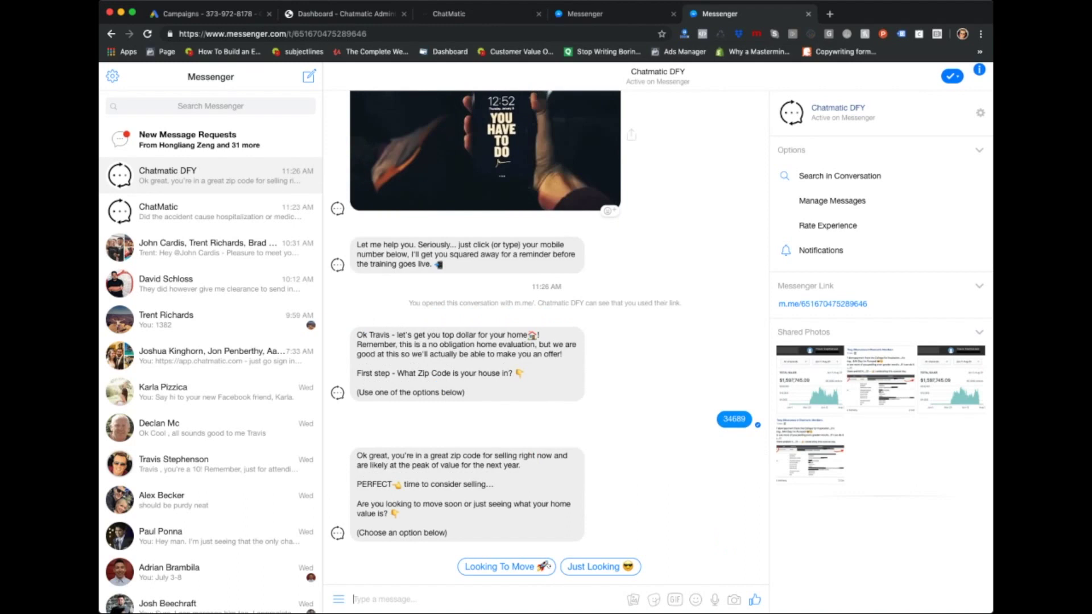
left_click(529, 565)
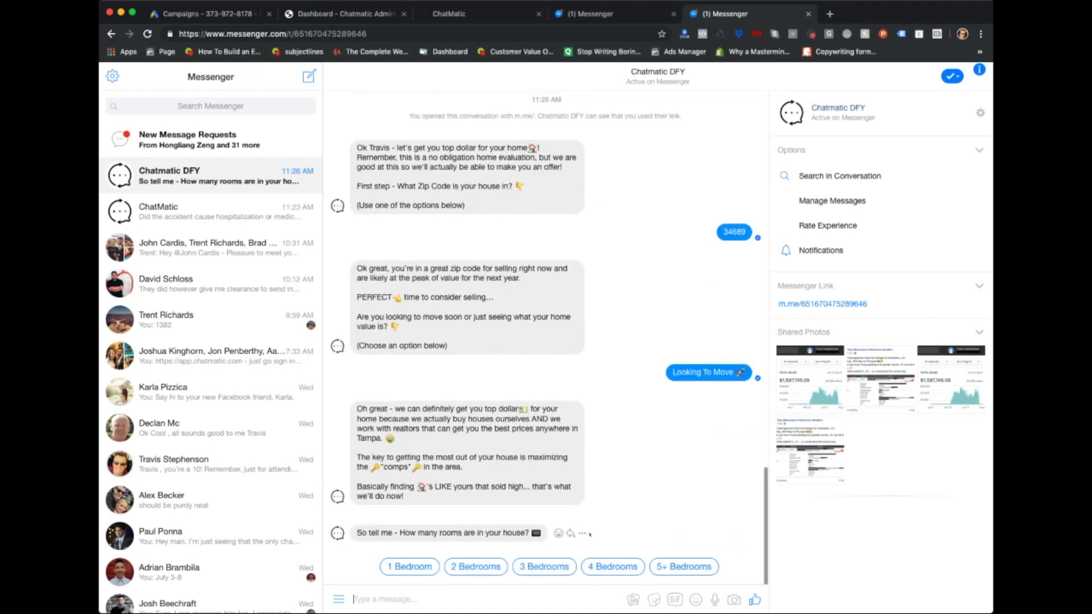
left_click(540, 563)
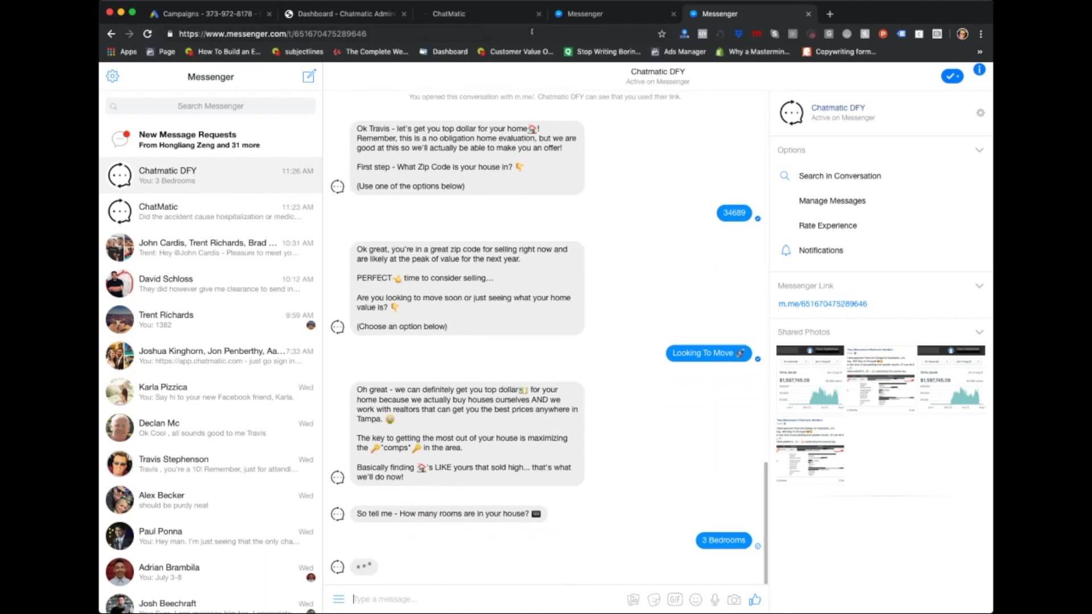
Switch back to Chatmatic and finish the Live Demo campaign setup
left_click(499, 16)
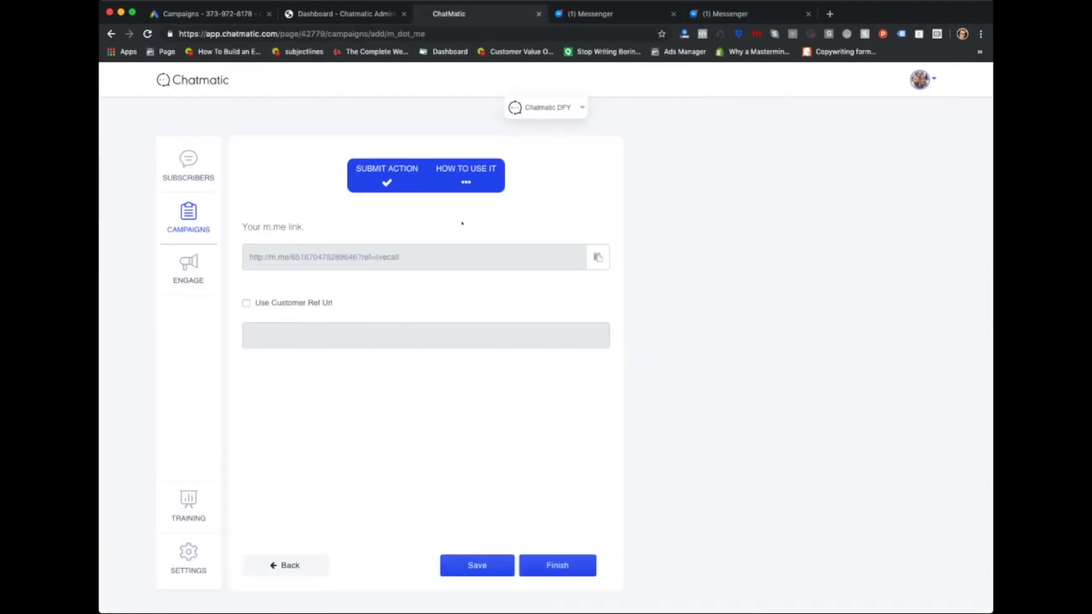
left_click(563, 564)
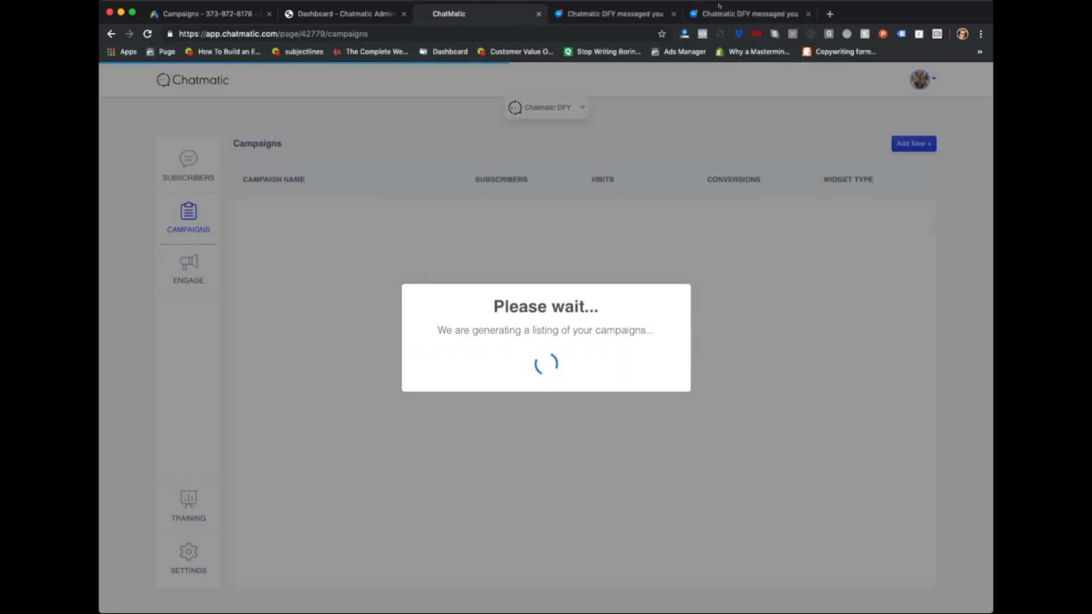
Return to the Chatmatic DFY conversation in Messenger and answer the bot with USER INPUT HERE and 2 Bathrooms
left_click(701, 14)
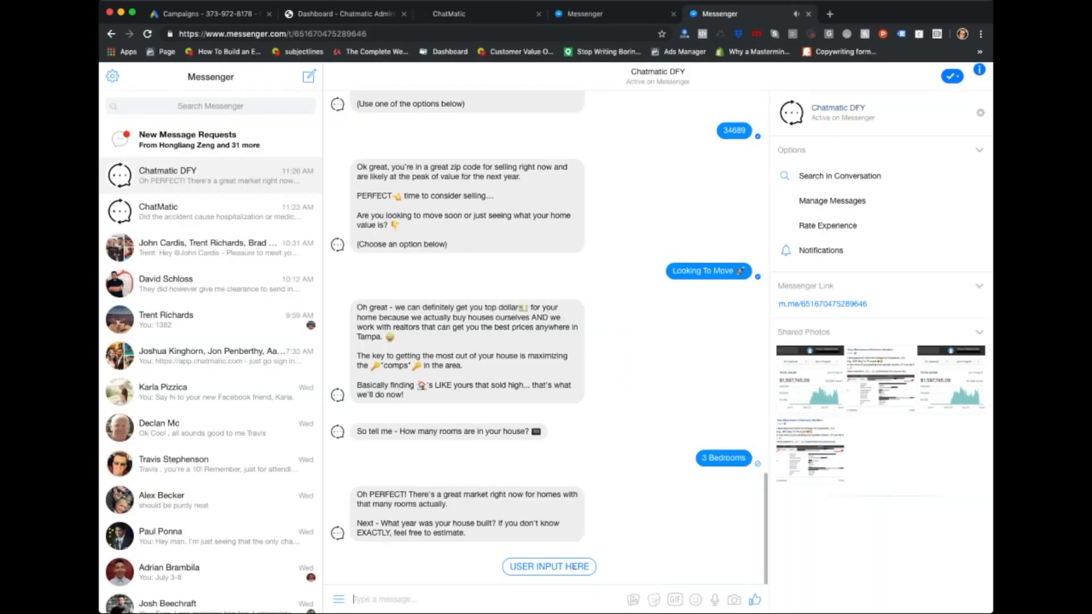
left_click(538, 564)
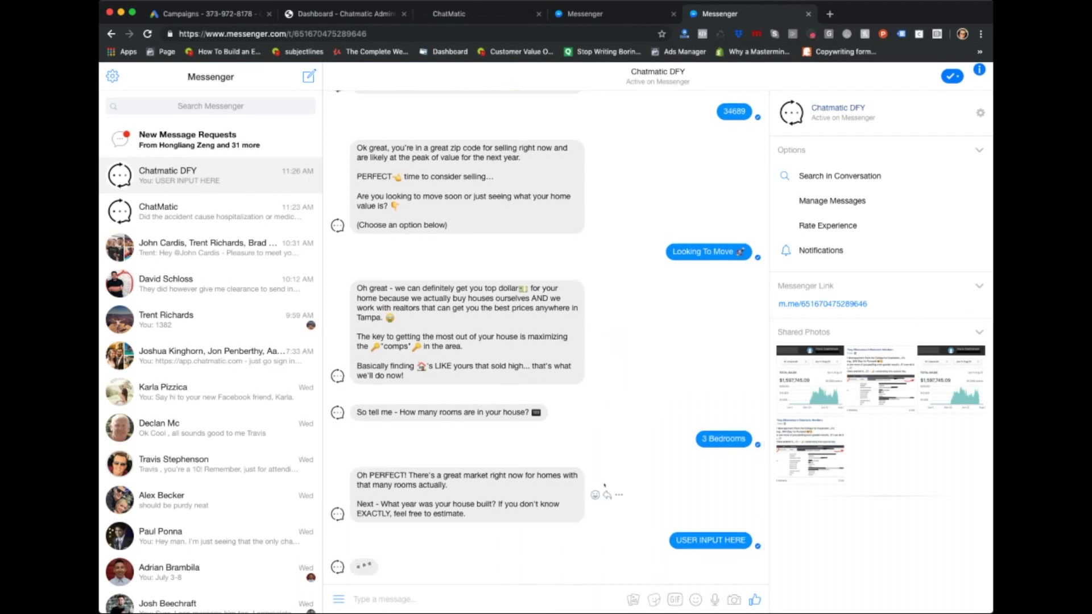
left_click(475, 575)
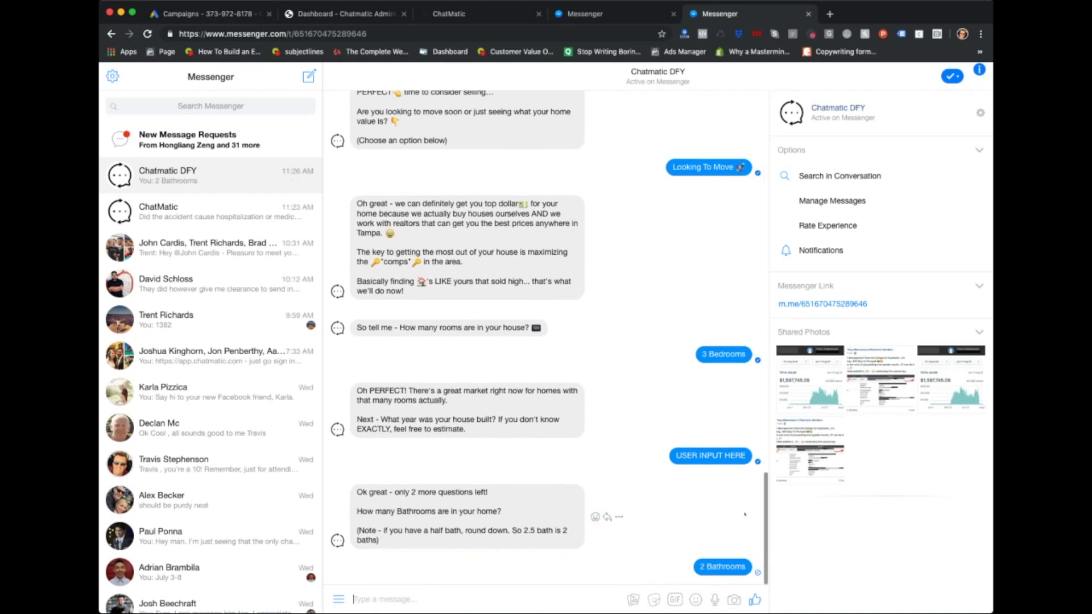
Switch back to Chatmatic, manage the Vivify Plastic Surgery page, and view its subscribers and engagements
left_click(422, 9)
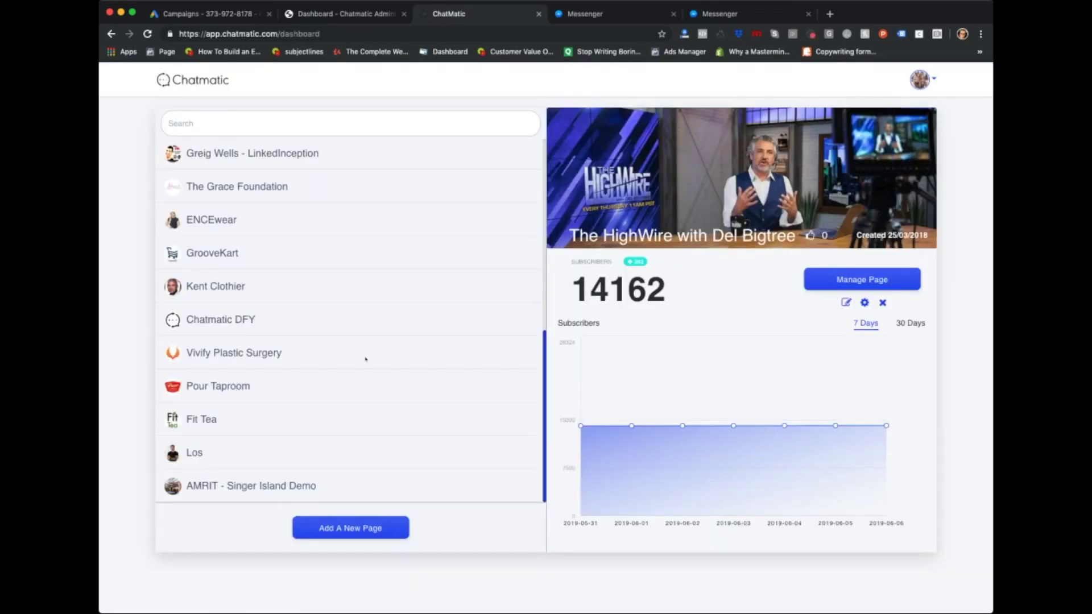
left_click(366, 355)
left_click(862, 280)
left_click(188, 267)
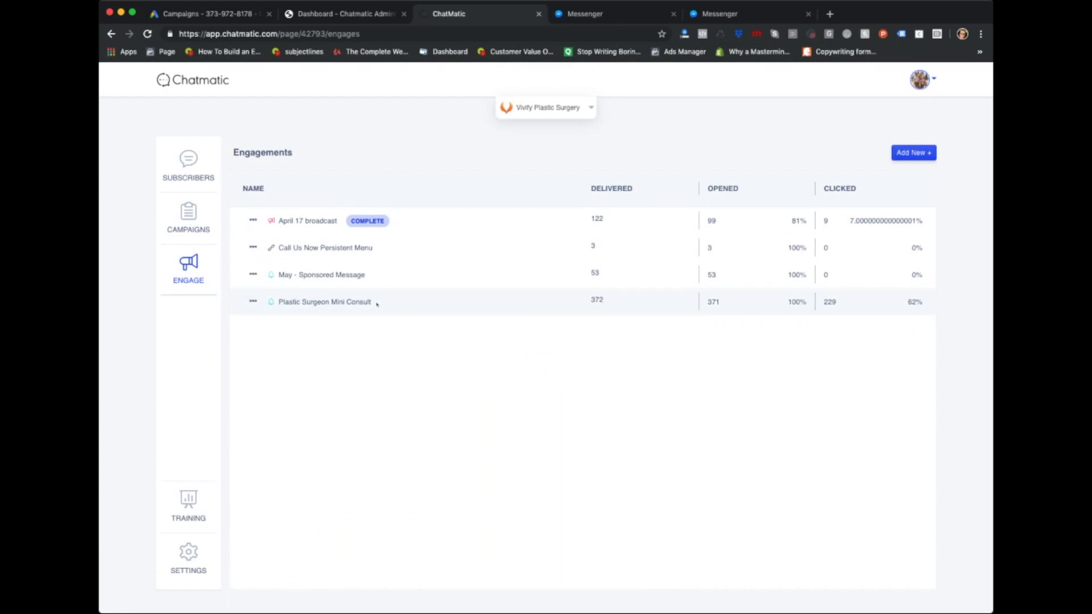
left_click(189, 165)
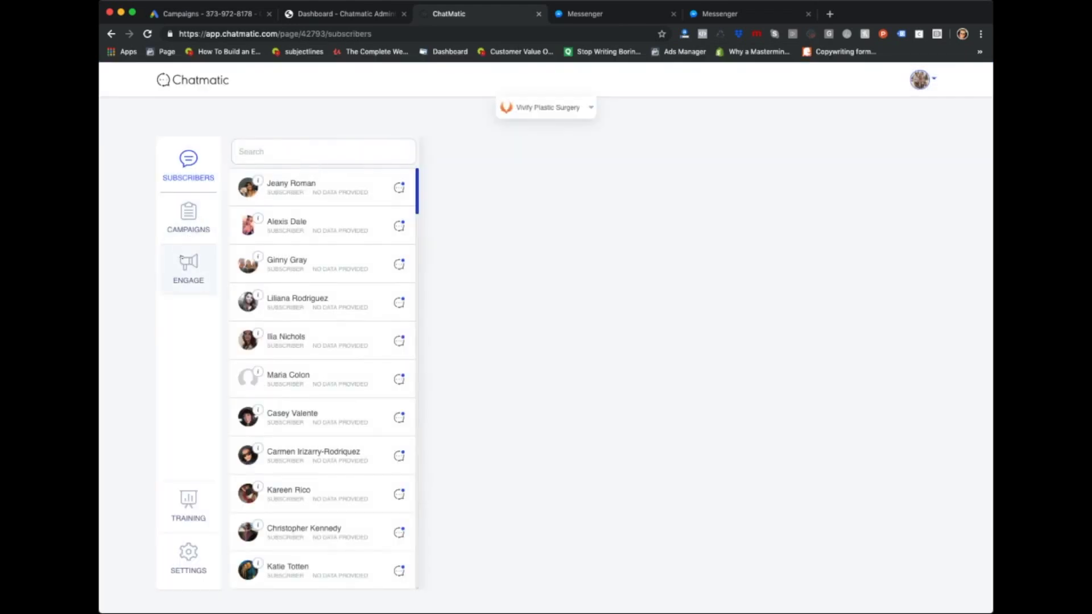
left_click(189, 267)
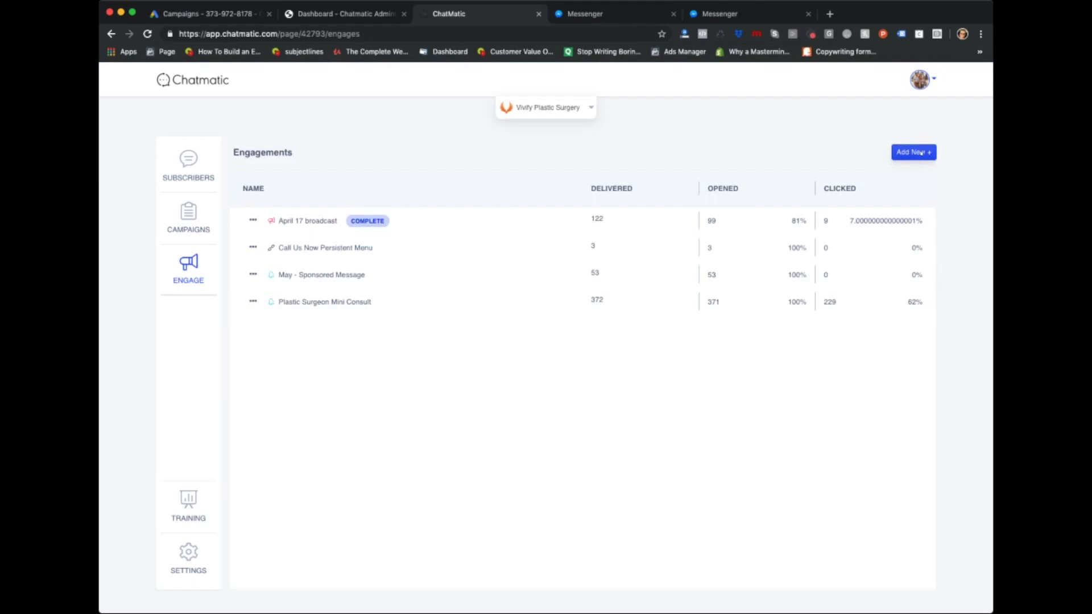
Create a new Broadcast engagement named "Broadcast new" and start building it
left_click(913, 154)
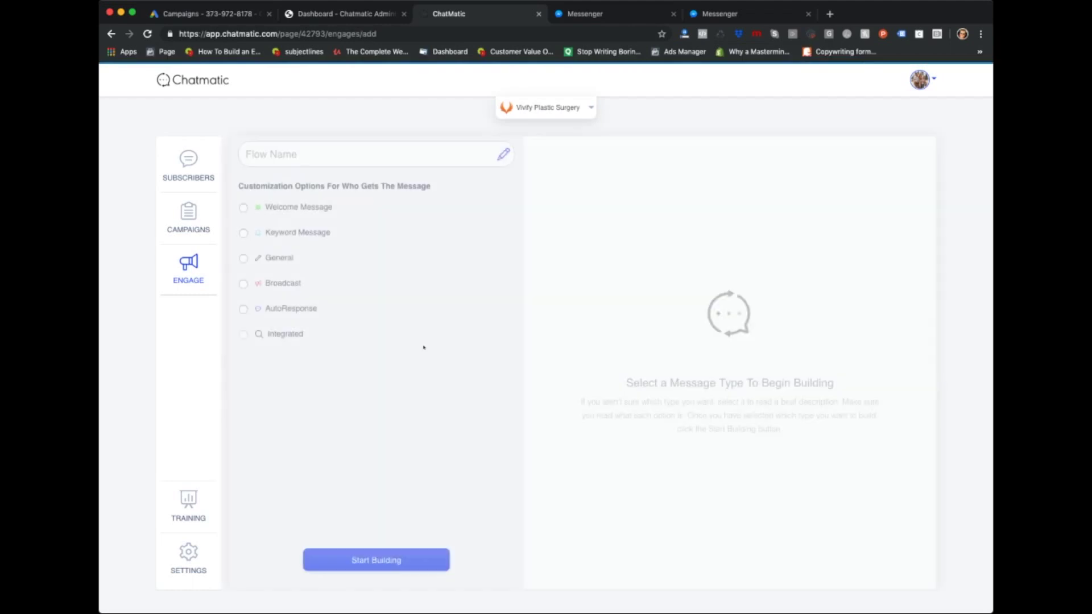
left_click(322, 163)
type("Broadcast new")
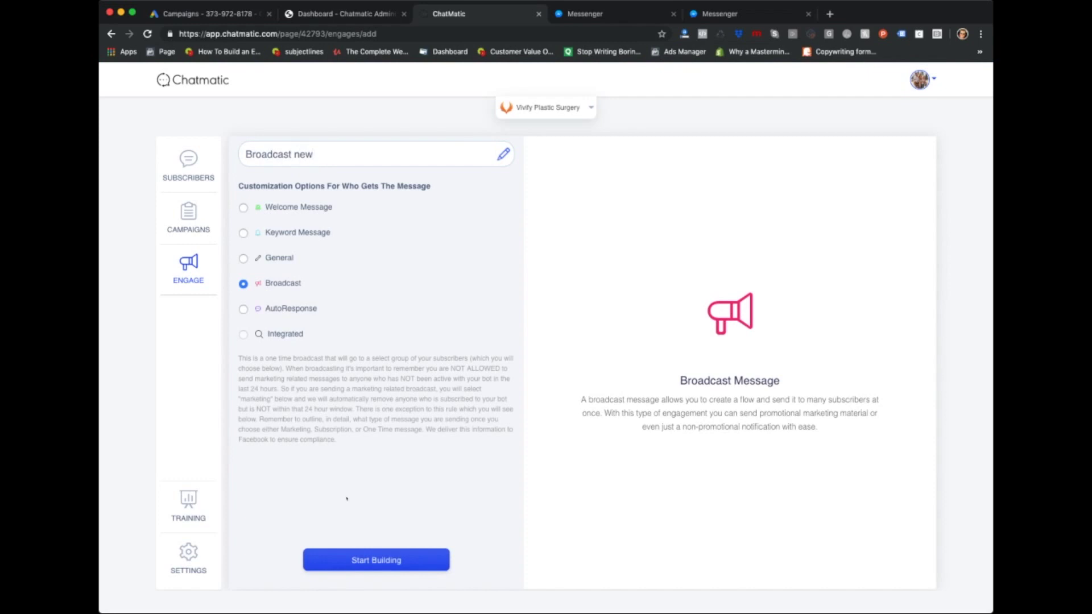
left_click(373, 560)
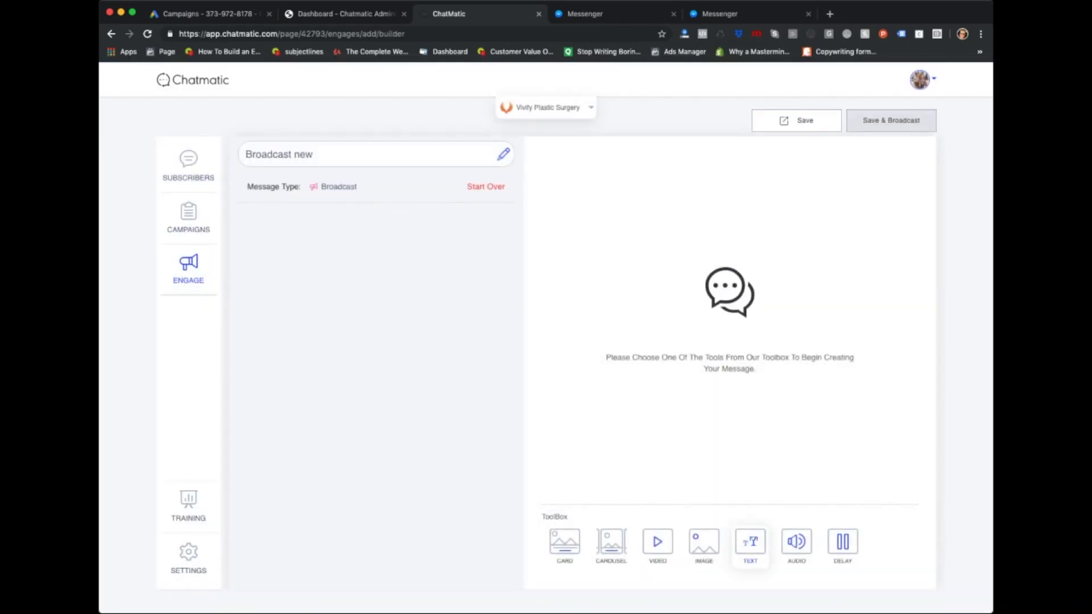
Add text, image, video, carousel and card elements to the broadcast's first step
left_click(750, 543)
left_click(704, 543)
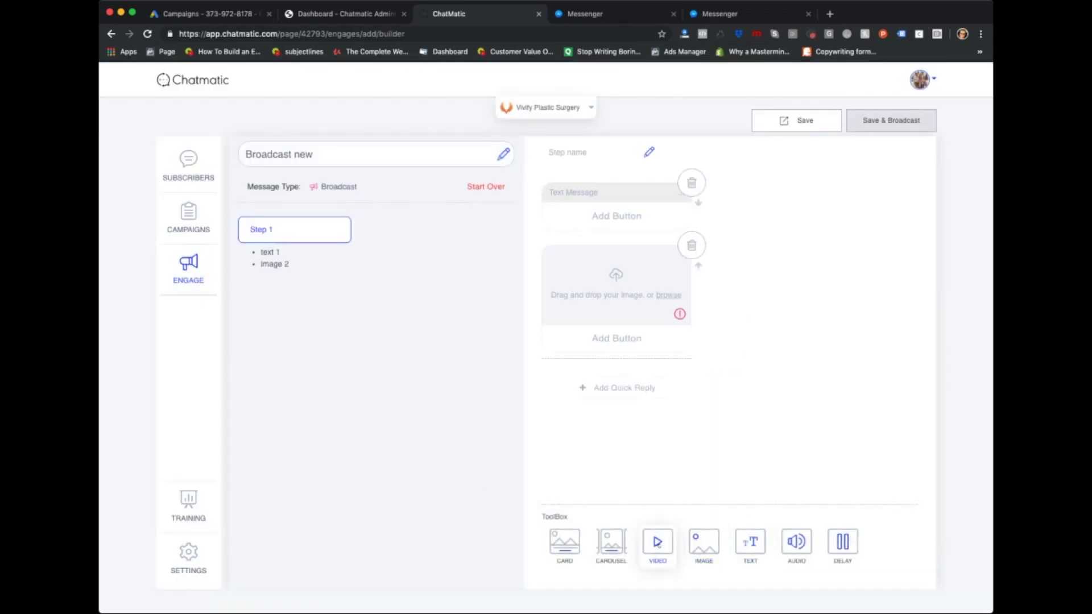
left_click(658, 544)
left_click(611, 544)
left_click(565, 544)
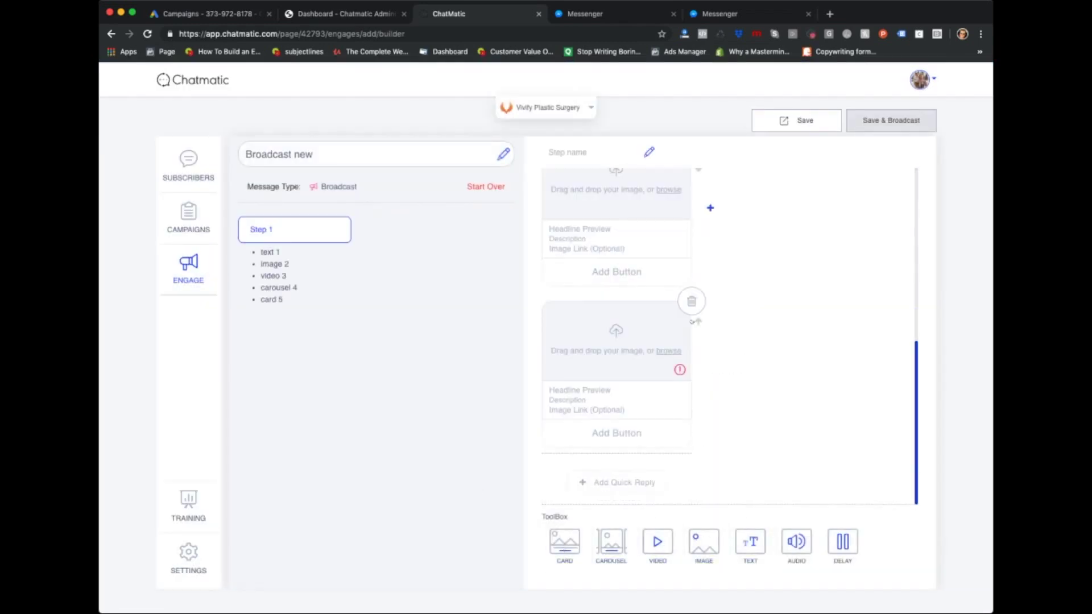
Delete the card, carousel, video and image elements from Step 1, keeping only the text message
left_click(692, 301)
left_click(515, 399)
scroll(712, 368, "up", 3)
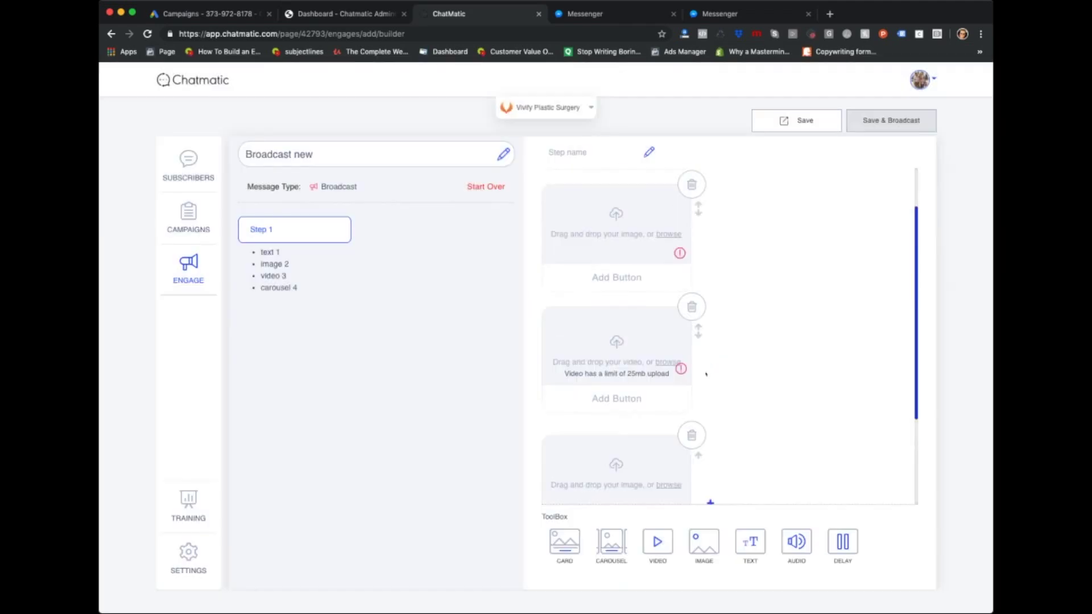
left_click(692, 439)
left_click(504, 414)
left_click(692, 333)
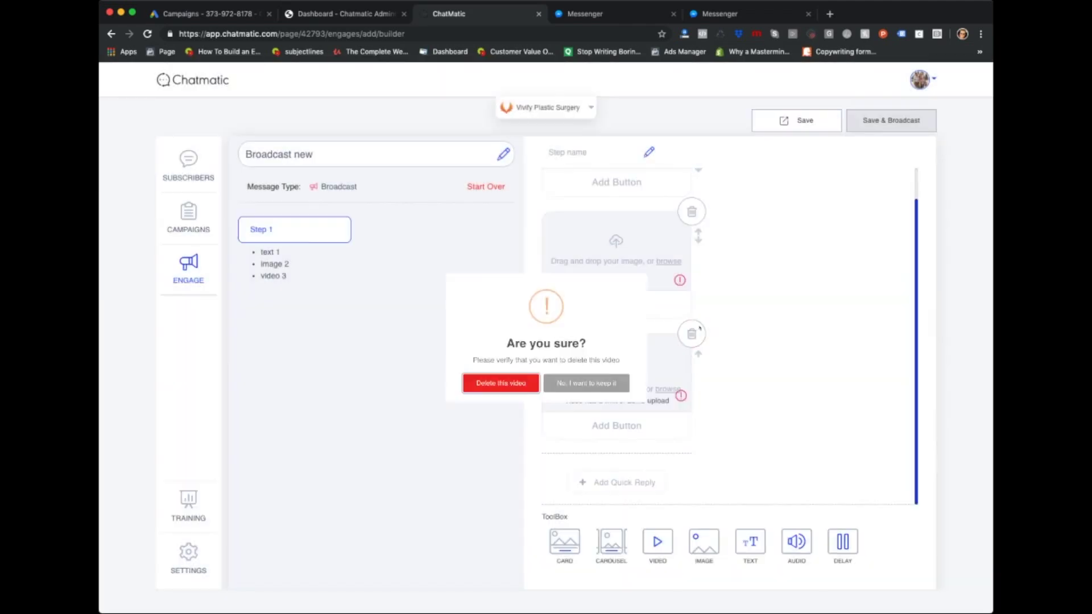
left_click(480, 398)
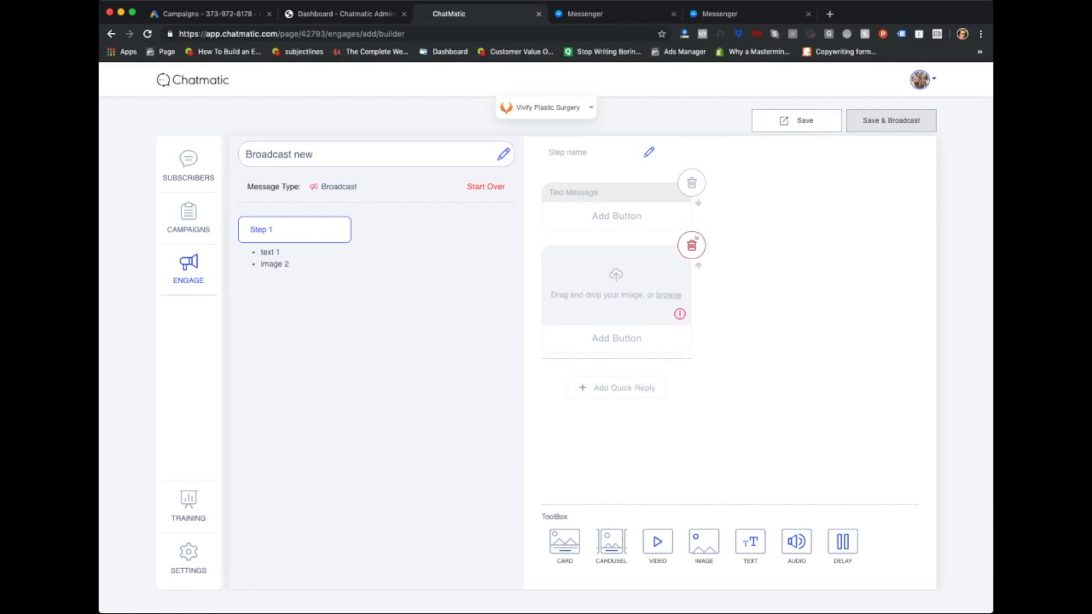
left_click(692, 246)
left_click(478, 403)
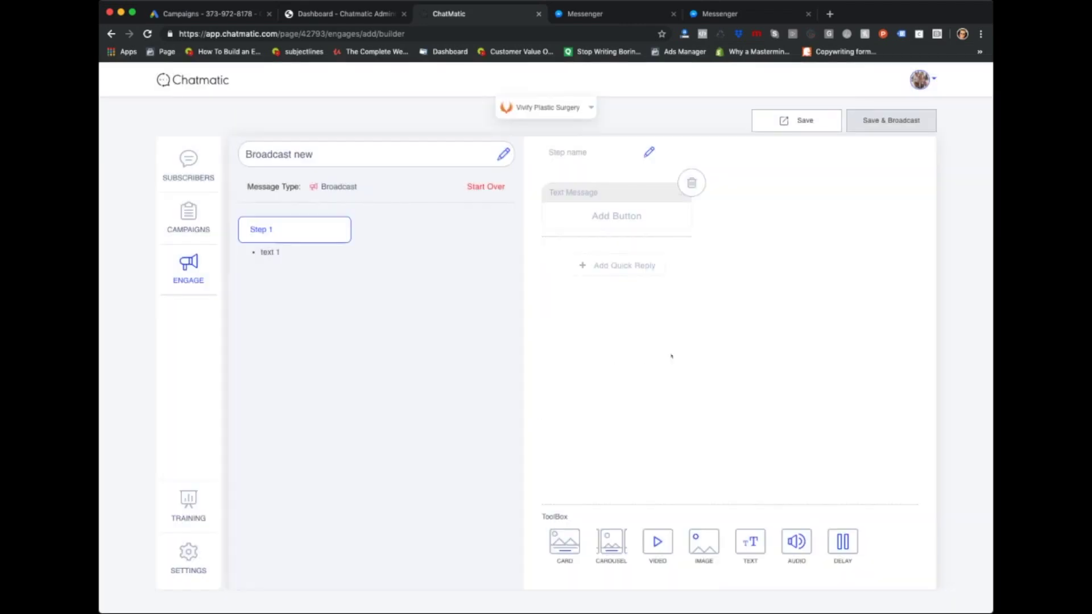
Fill the text message with a sunglasses emoji followed by the First Name personalization field
left_click(592, 196)
left_click(641, 223)
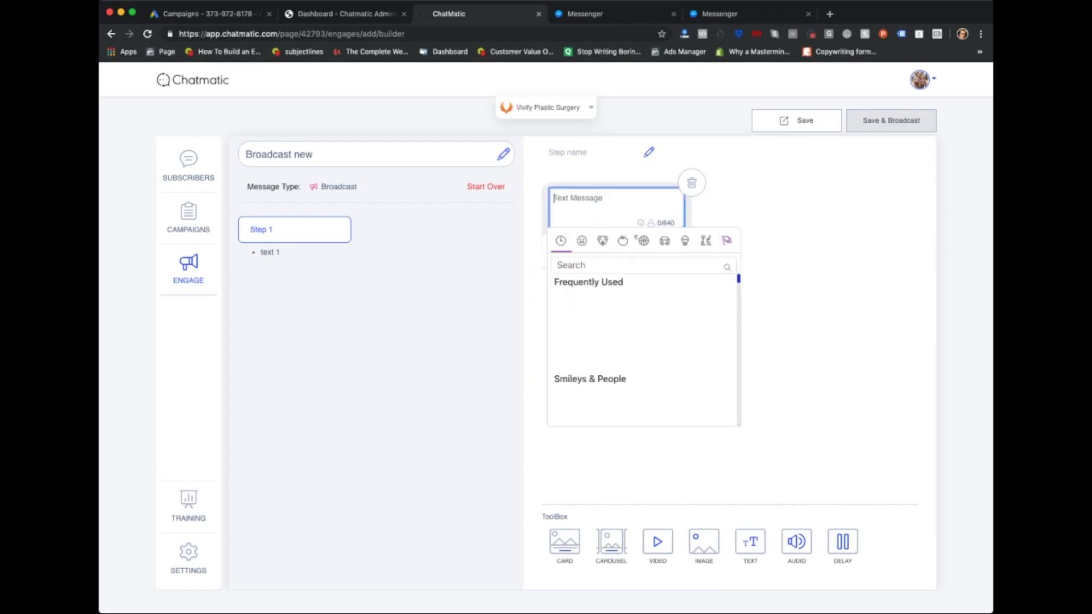
left_click(662, 296)
left_click(652, 224)
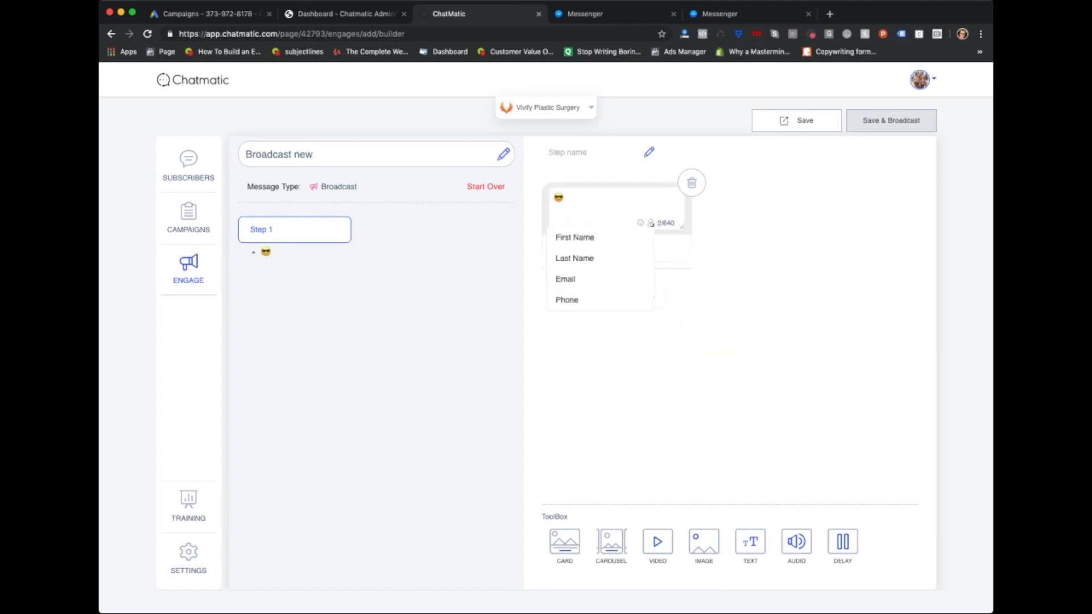
left_click(570, 237)
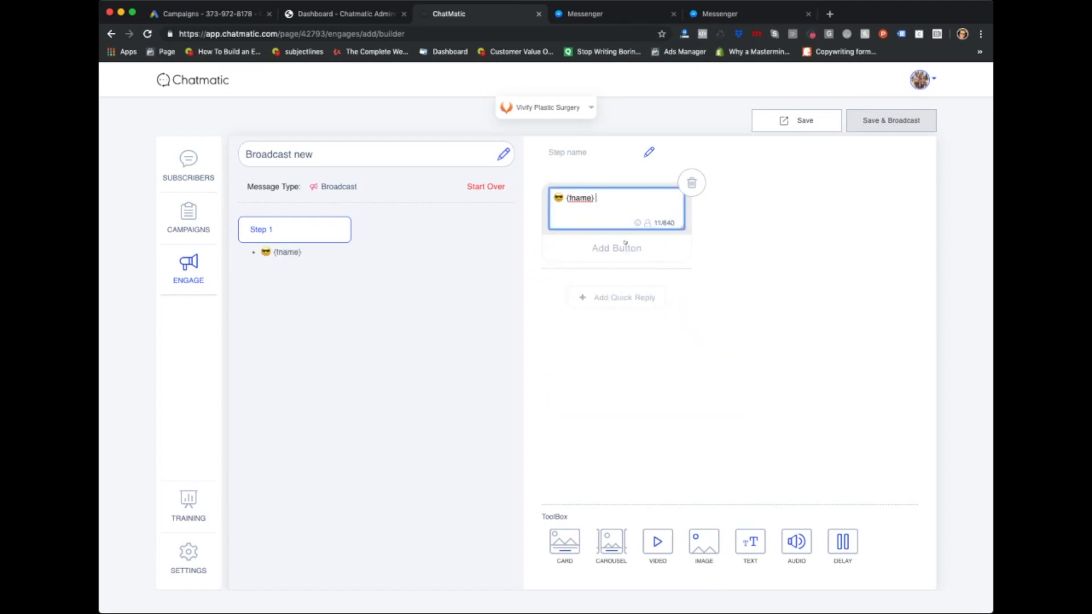
Open a new quick reply for the message, examine its action types and settings, and close it
left_click(604, 306)
left_click(626, 274)
left_click(740, 210)
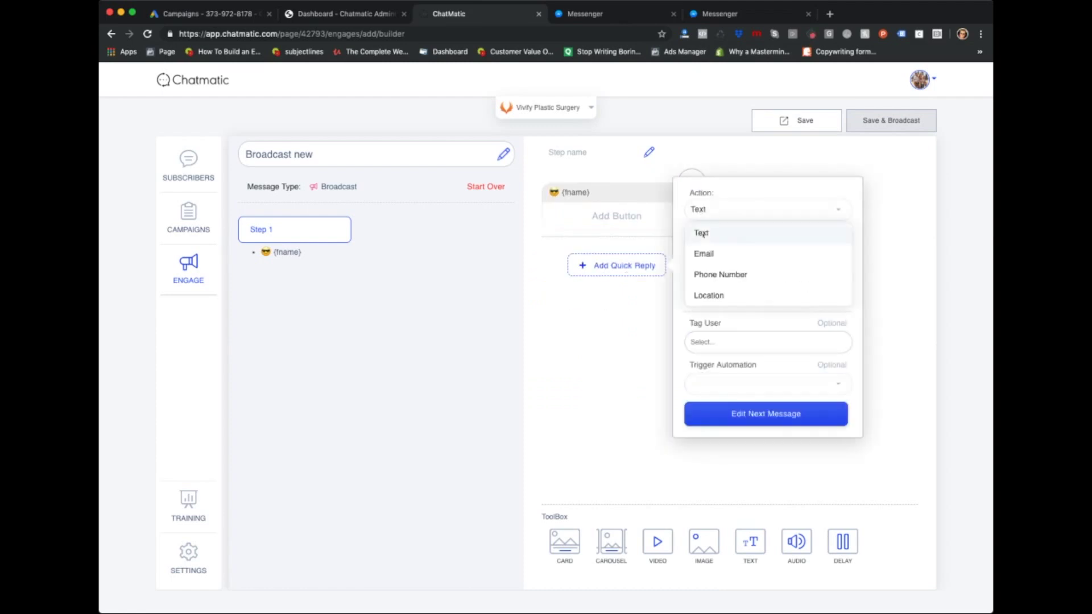
left_click(722, 316)
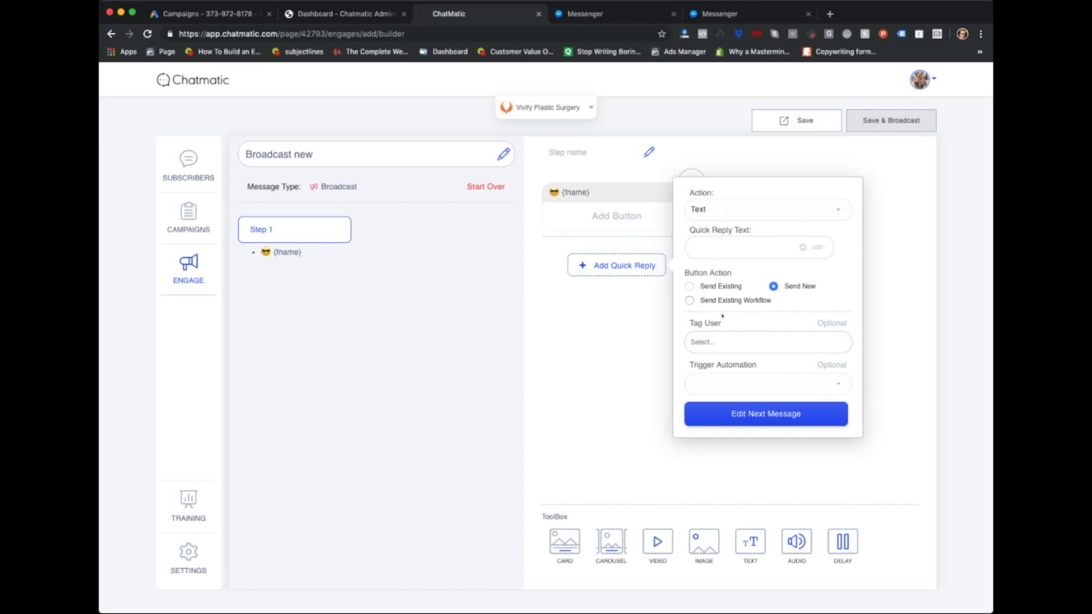
left_click(539, 262)
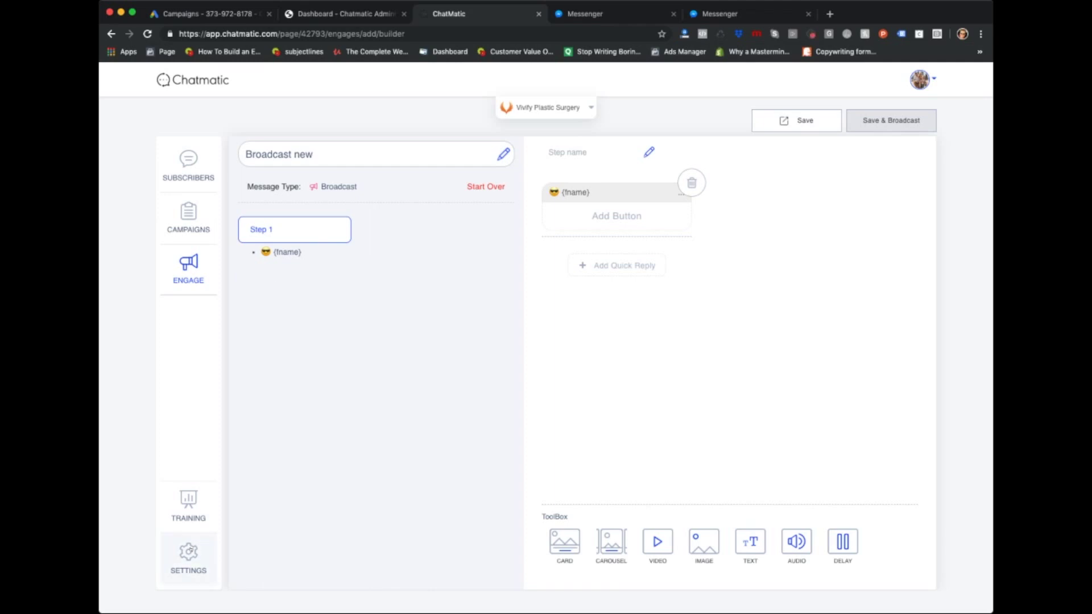
Switch to the Wealthery page and open its template settings
left_click(528, 108)
scroll(546, 222, "down", 2)
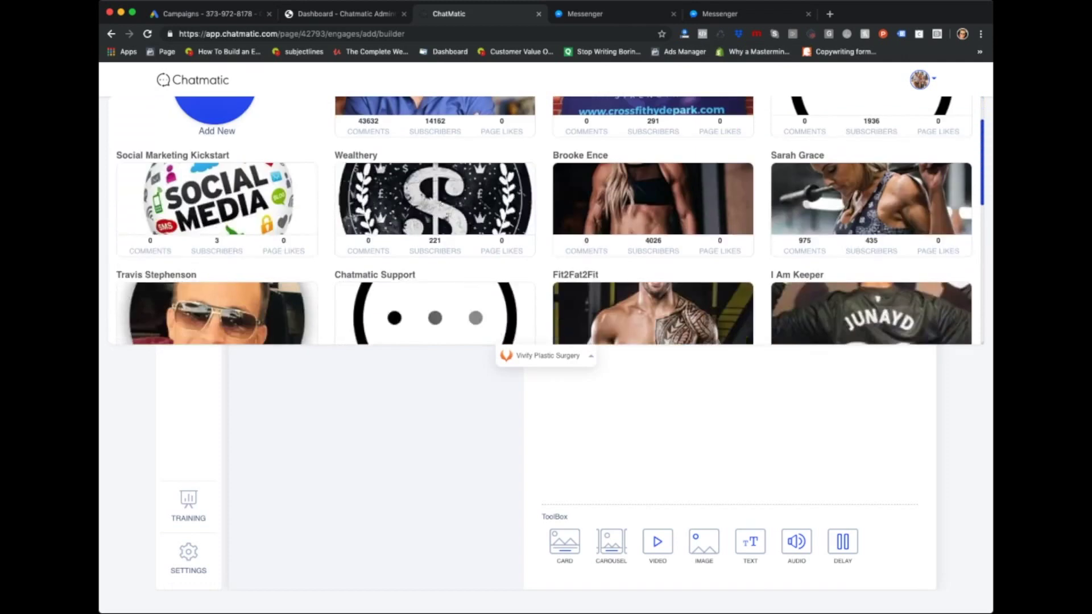
left_click(435, 199)
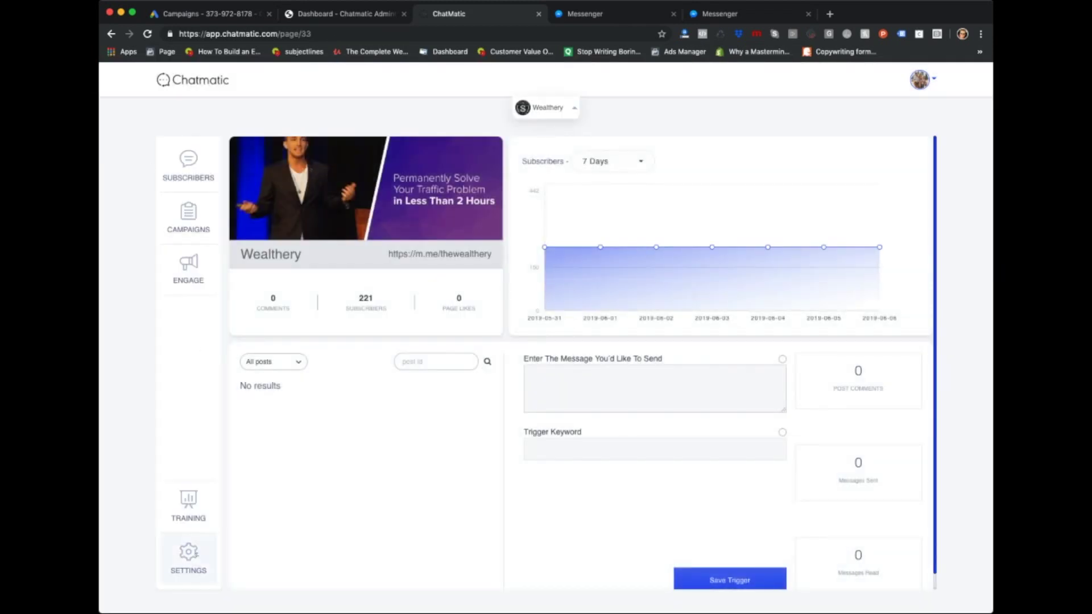
left_click(189, 554)
left_click(501, 161)
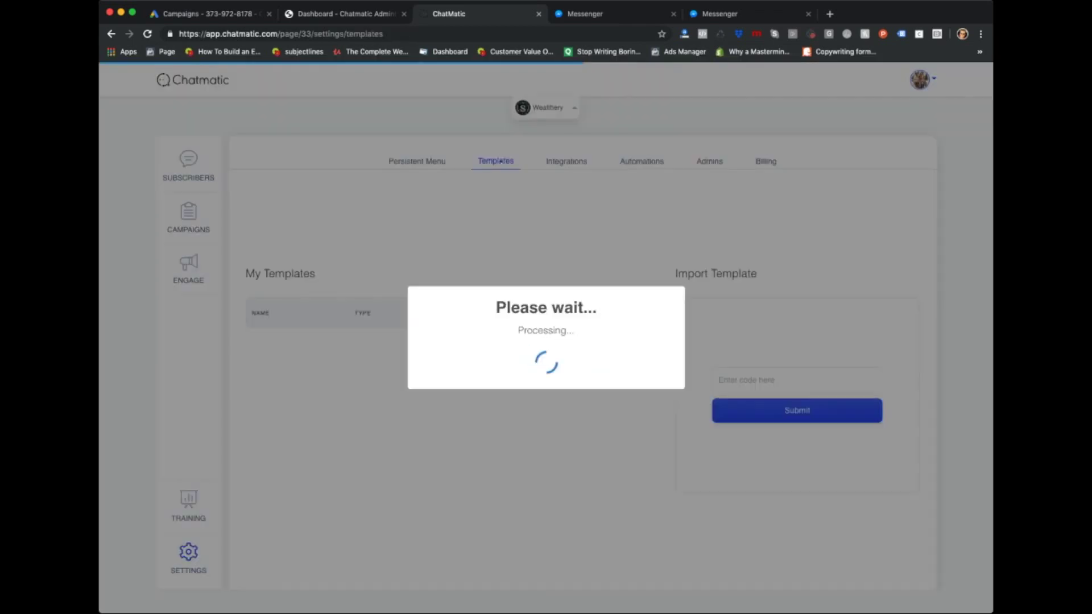
Look through My Templates and search the page for "webinar"
scroll(550, 453, "down", 10)
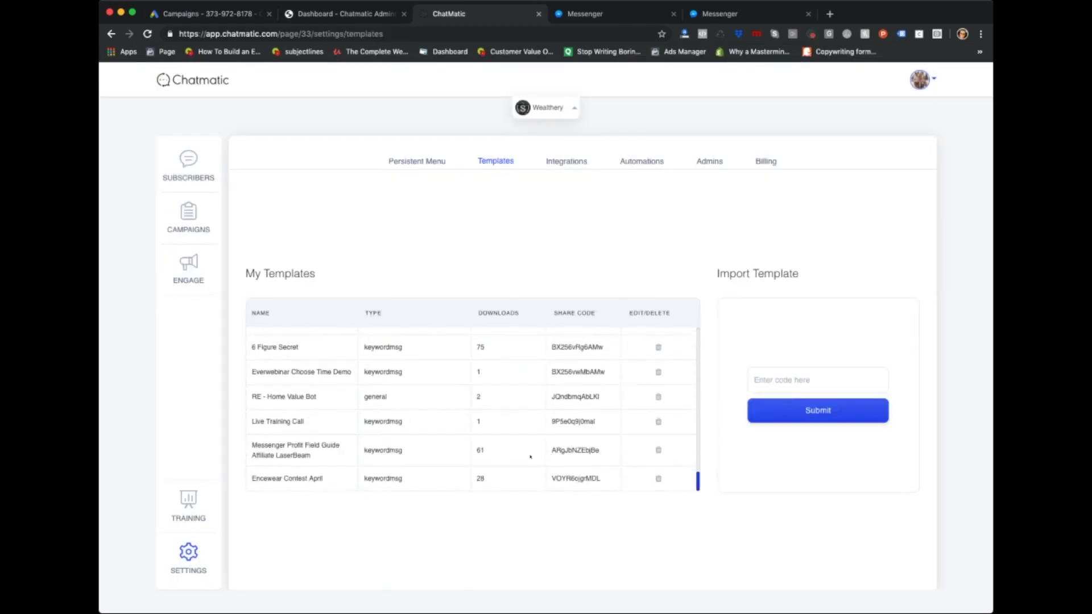
scroll(321, 444, "up", 8)
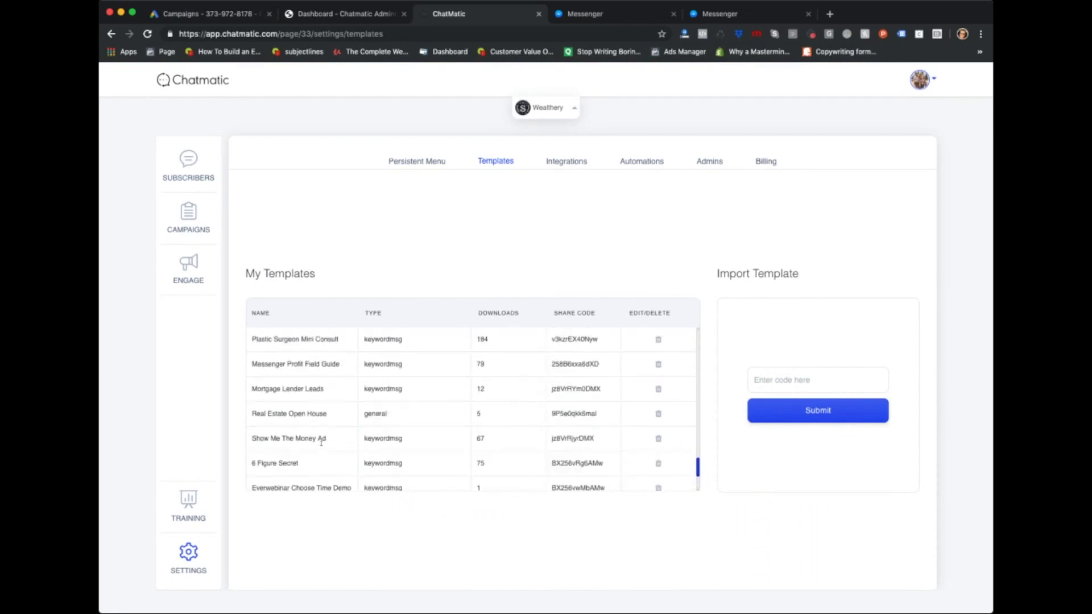
key("super+f")
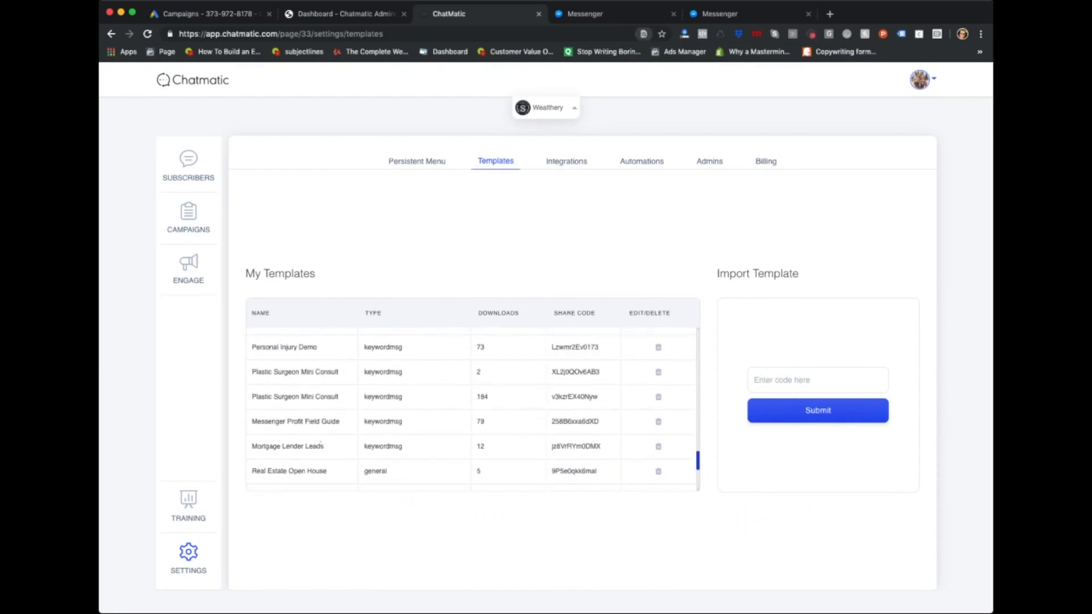
type("webinar")
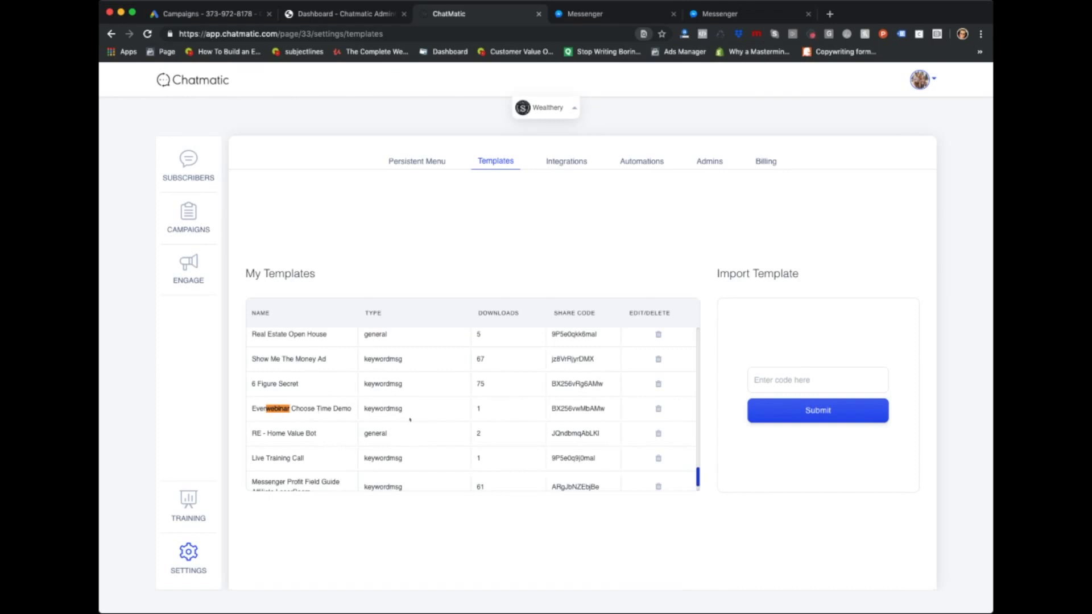
Copy the share code of the Everwebinar Choose Time Demo template and import the template with it
double_click(581, 407)
key("super+c")
left_click(788, 380)
key("super+v")
left_click(819, 411)
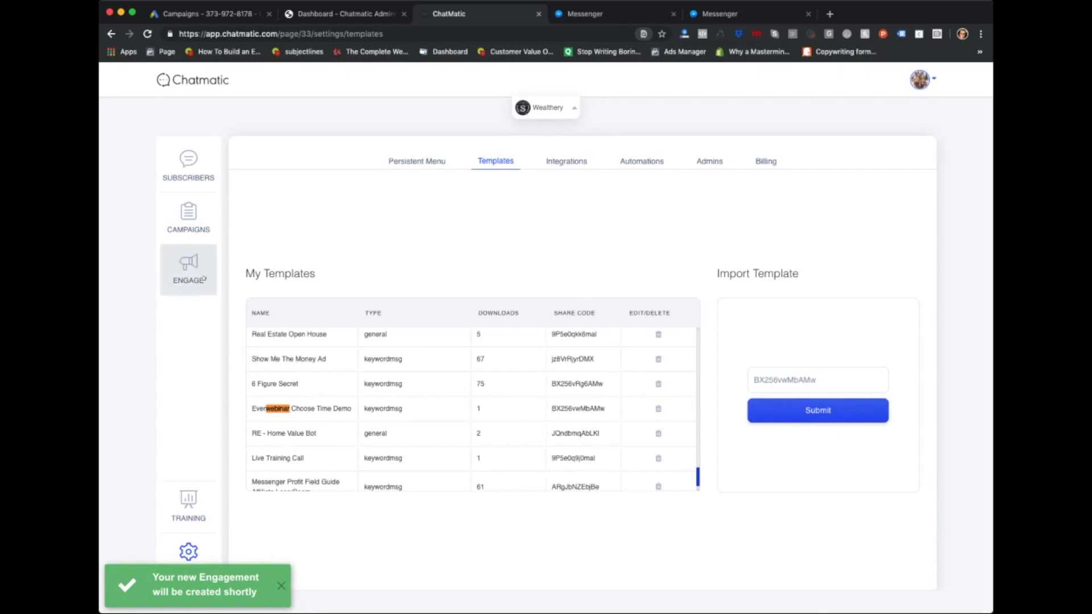
Open the newly imported Everwebinar Choose Time flow from the engagements for editing and display its Step 2
left_click(188, 267)
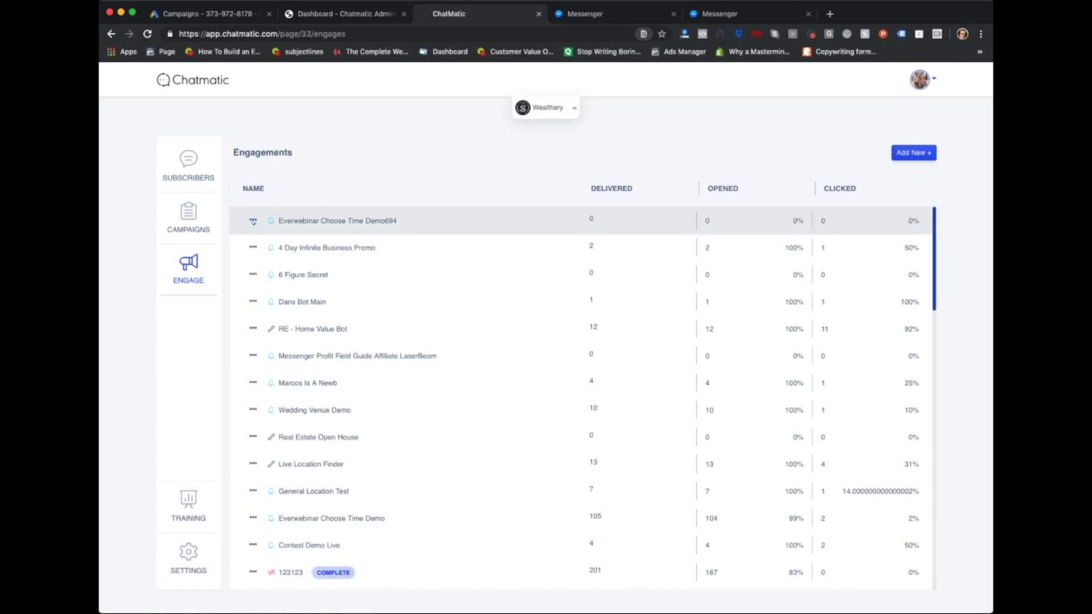
left_click(253, 222)
left_click(265, 245)
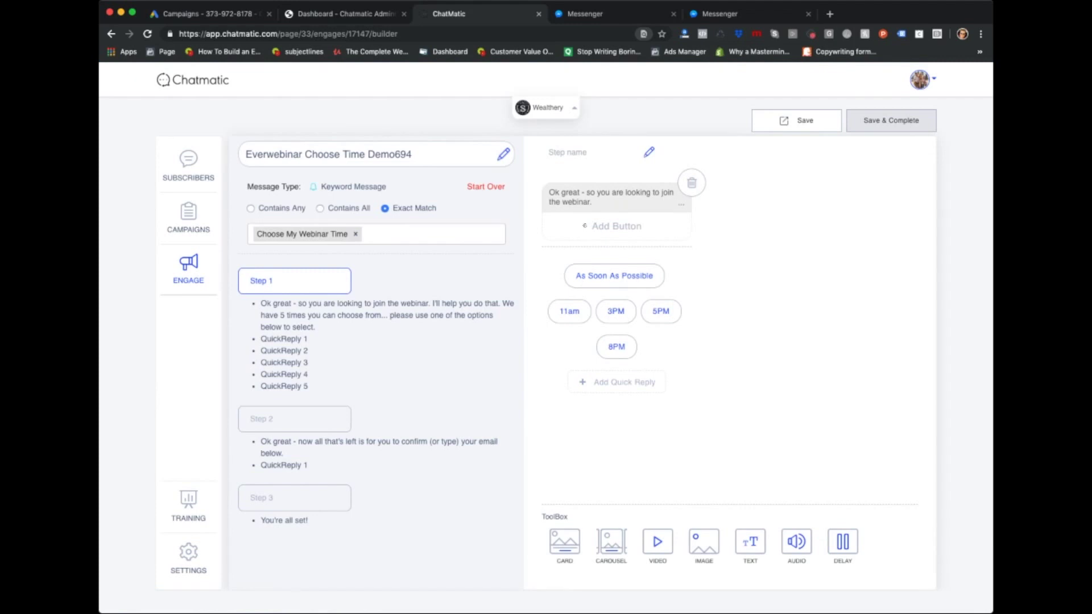
left_click(299, 421)
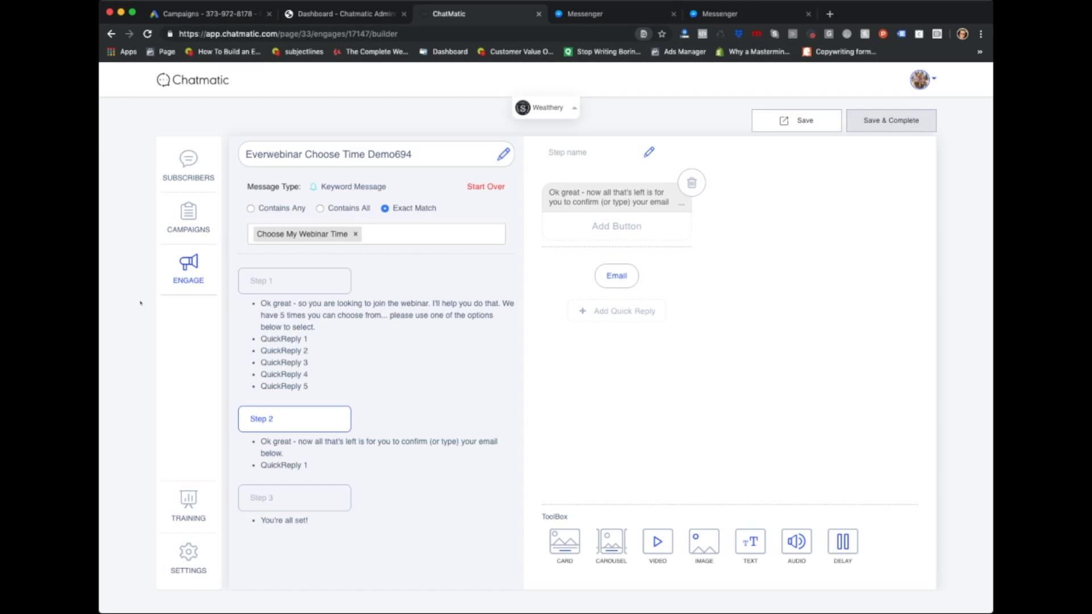
Check the home value bot's conversation in Messenger and return to the Everwebinar flow in Chatmatic
left_click(722, 14)
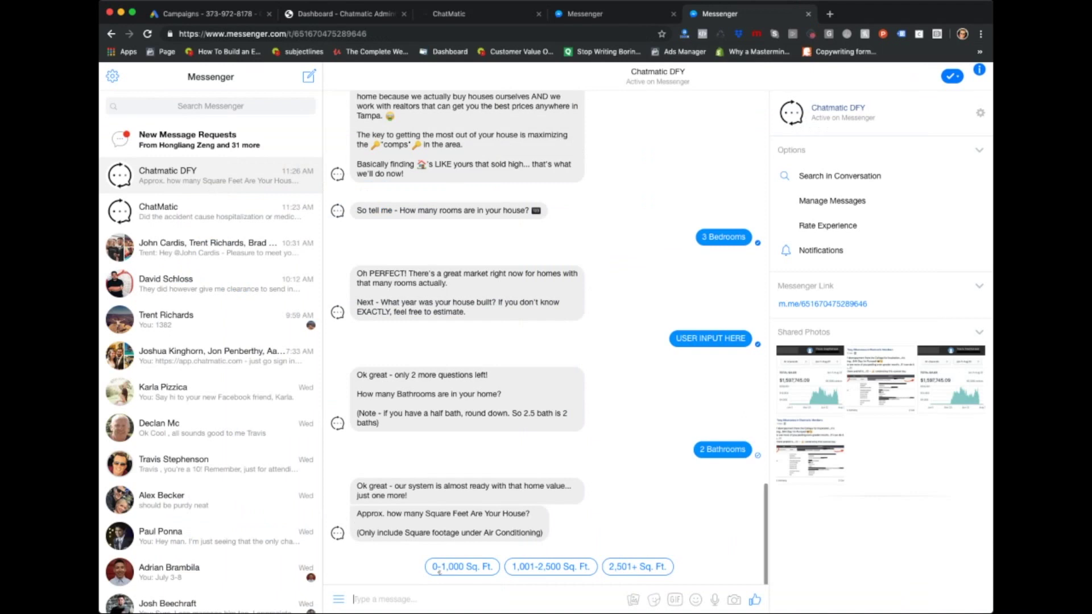
left_click(438, 15)
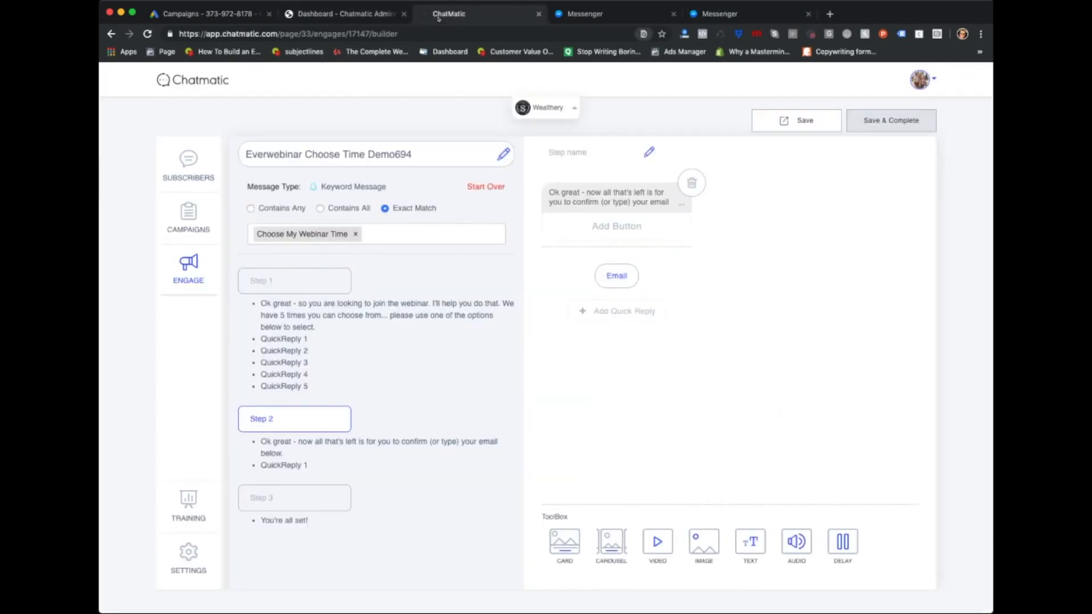